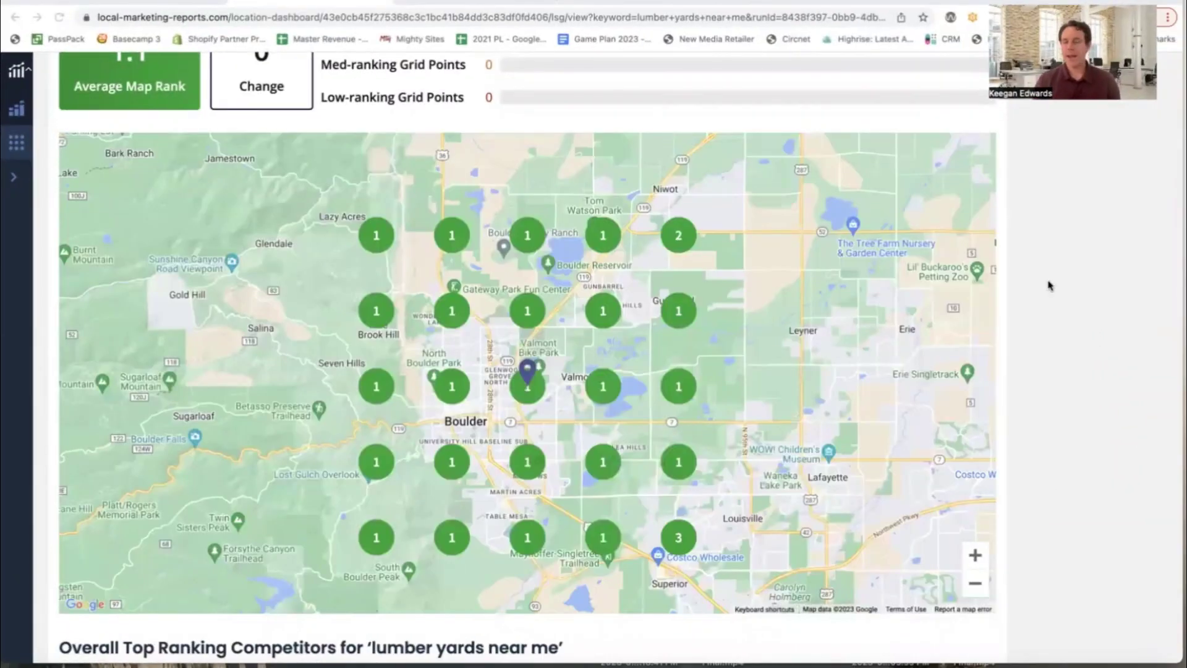
Scroll through the 'lumber yards near me' grid report showing average map rank 1.1.
{"action": "scroll", "coordinate": [802, 254], "scroll_direction": "up", "scroll_amount": 2}
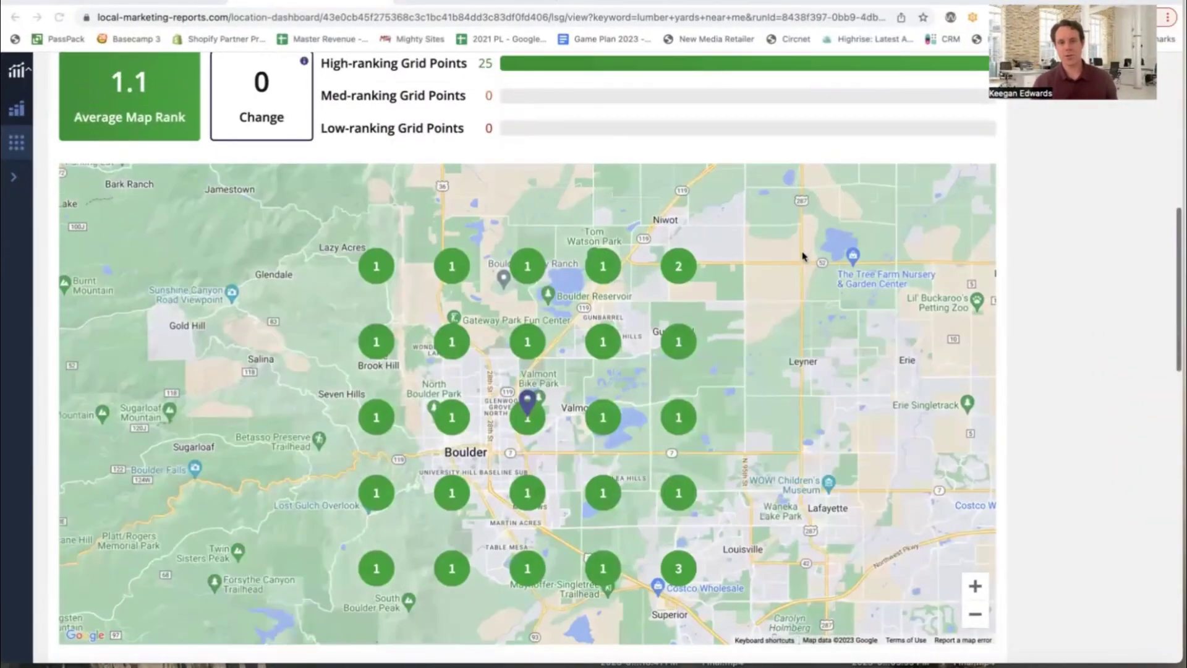
{"action": "scroll", "coordinate": [494, 393], "scroll_direction": "up", "scroll_amount": 2}
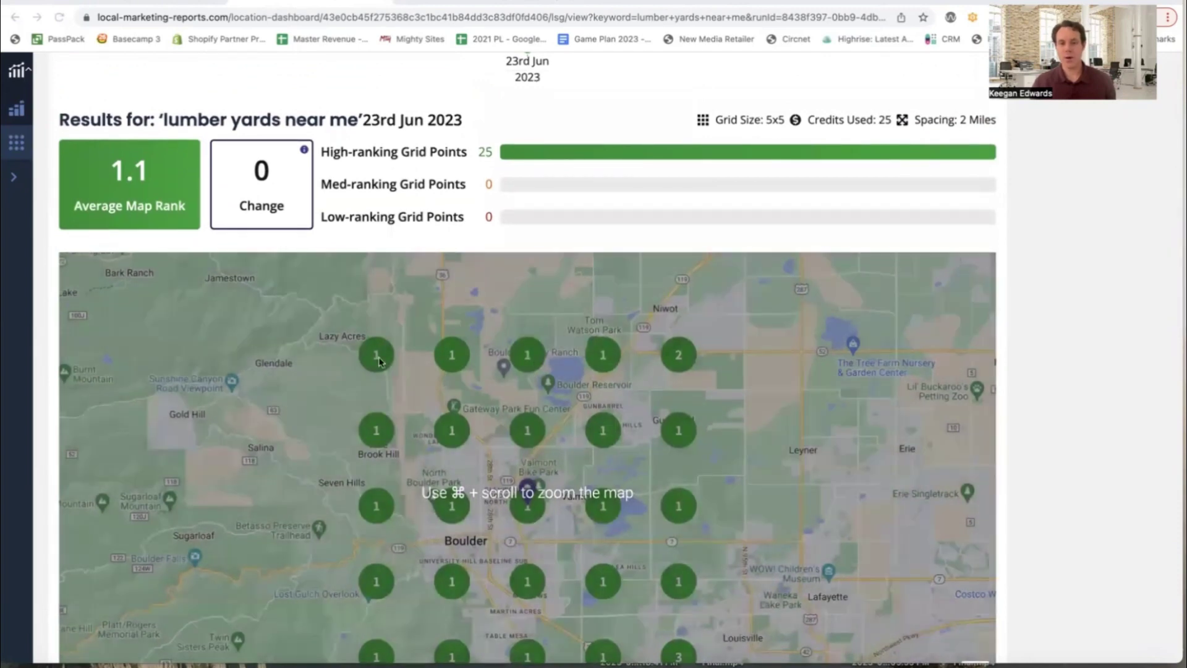
{"action": "scroll", "coordinate": [669, 485], "scroll_direction": "up", "scroll_amount": 1}
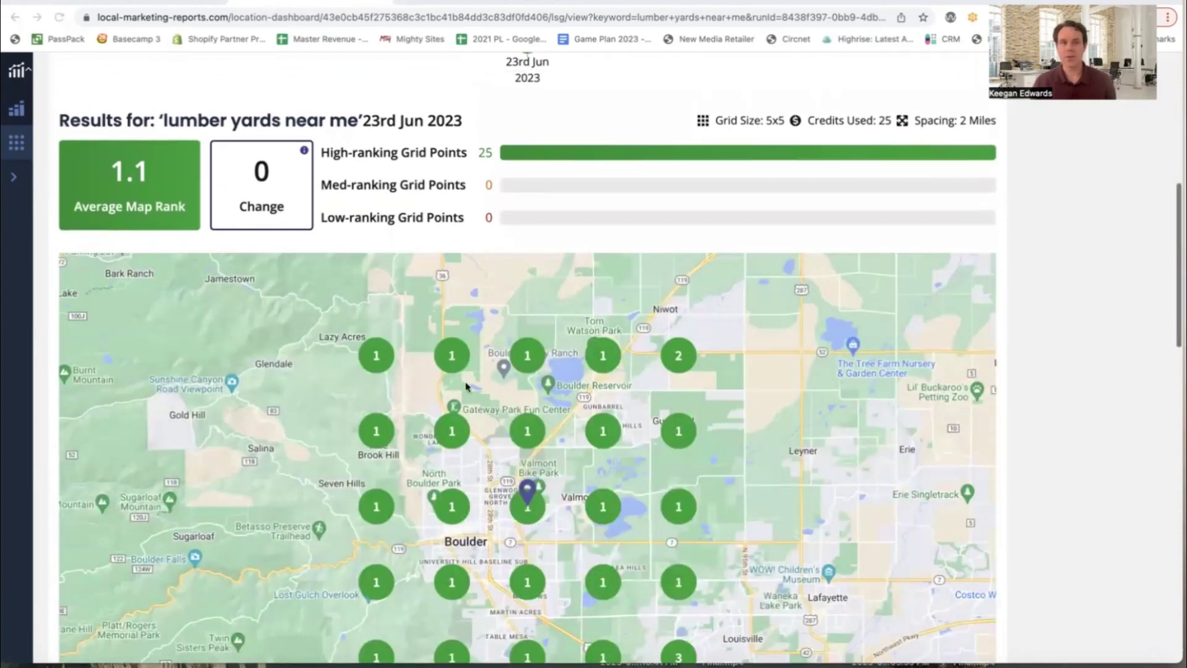
{"action": "scroll", "coordinate": [466, 387], "scroll_direction": "up", "scroll_amount": 3}
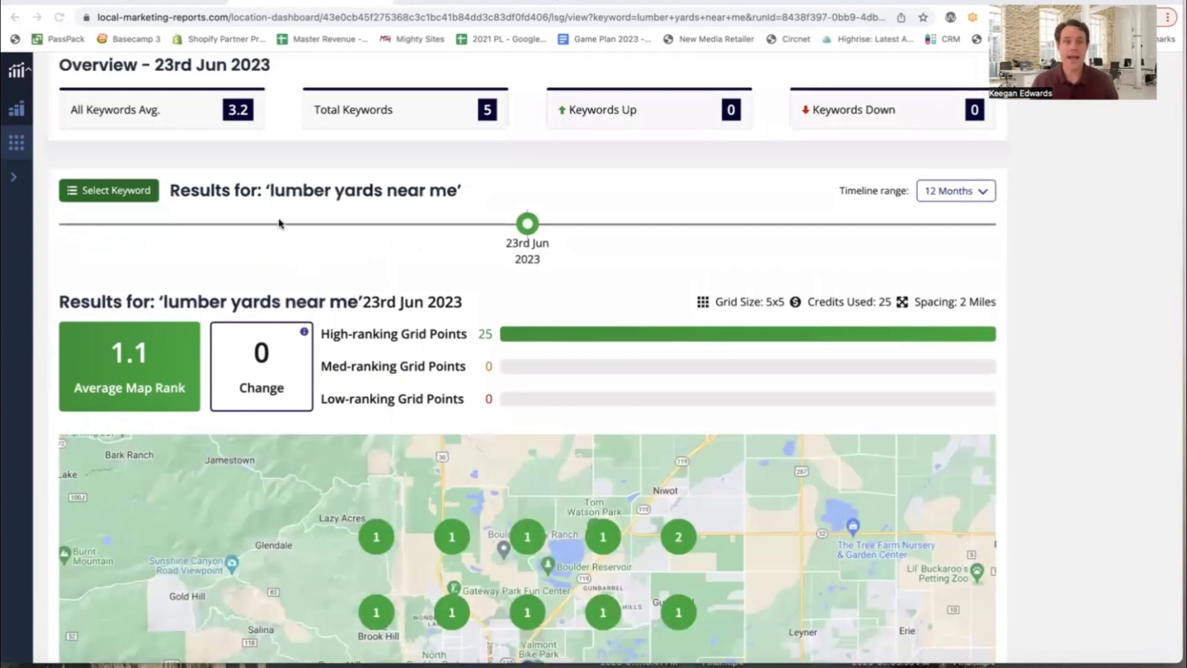
{"action": "scroll", "coordinate": [488, 339], "scroll_direction": "down", "scroll_amount": 4}
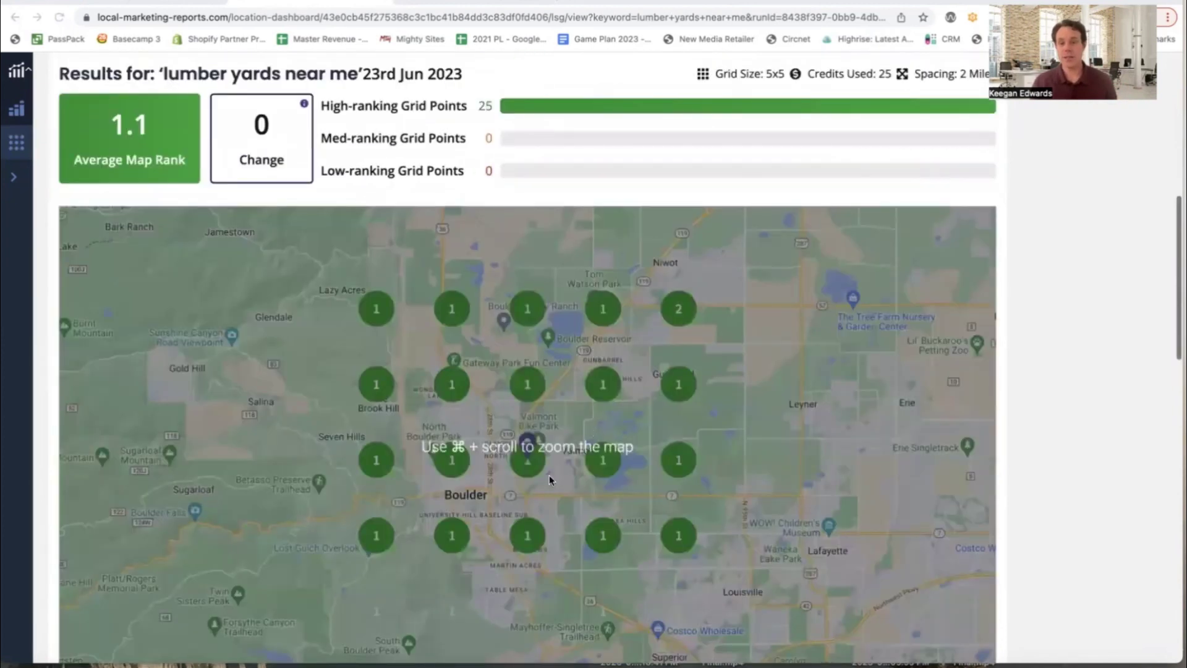
{"action": "scroll", "coordinate": [593, 522], "scroll_direction": "down", "scroll_amount": 1}
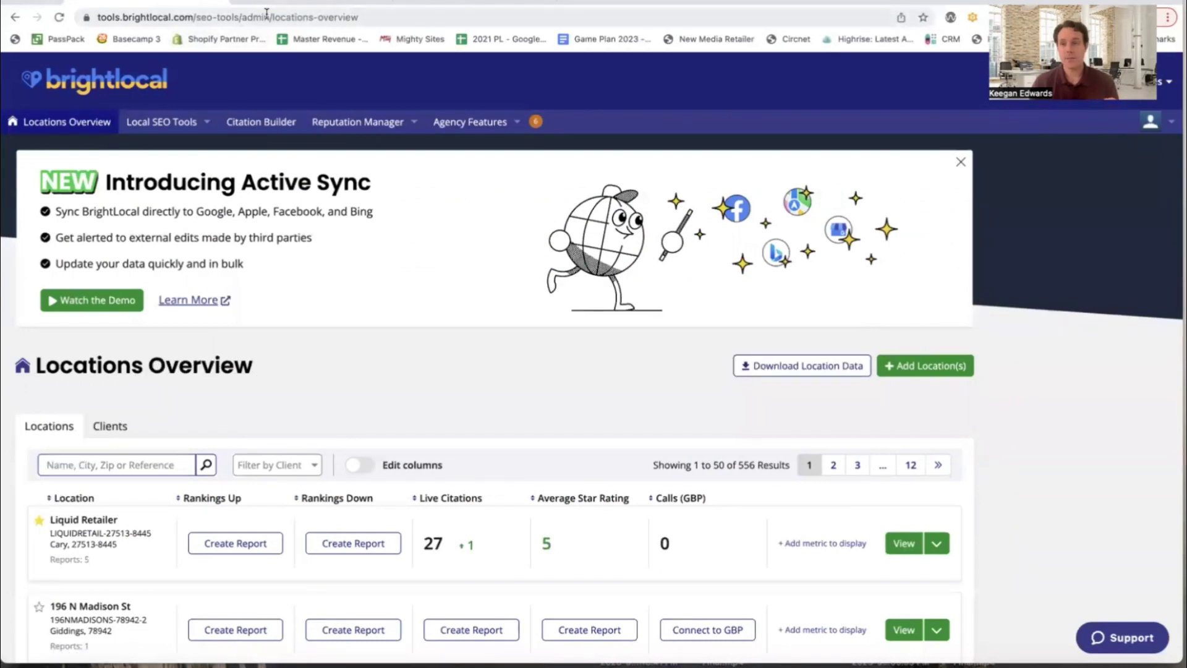
Recheck the lumber yards grid report, then start adding one location by Google business search.
{"action": "mouse_move", "coordinate": [166, 122]}
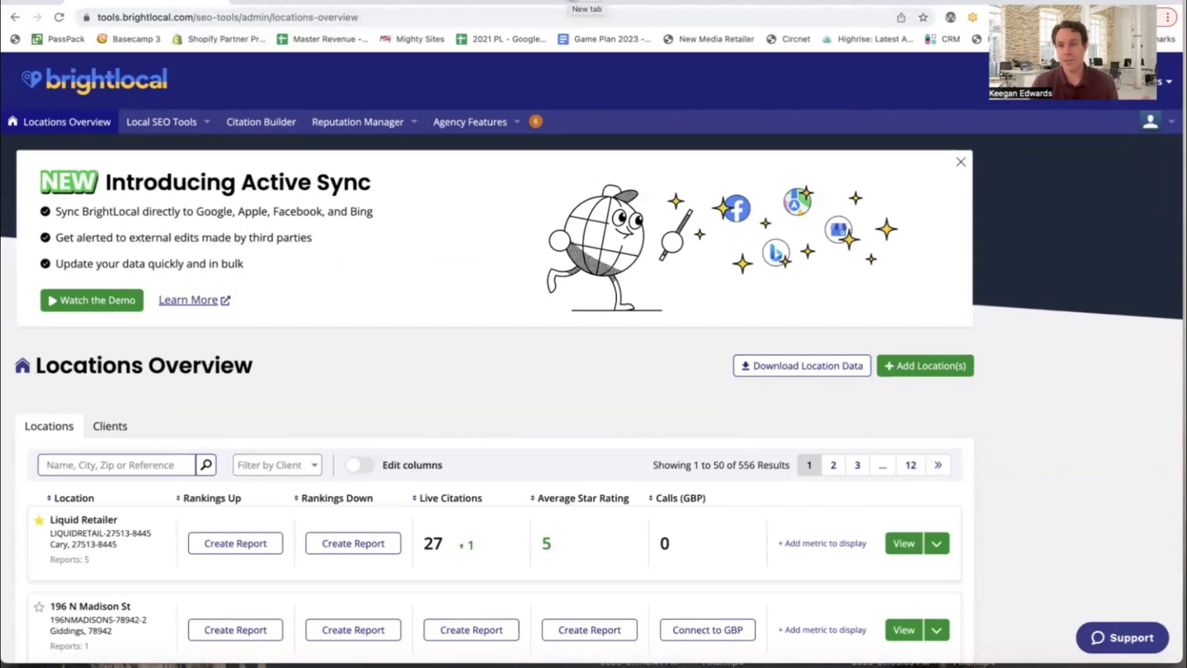
{"action": "left_click", "coordinate": [314, 1]}
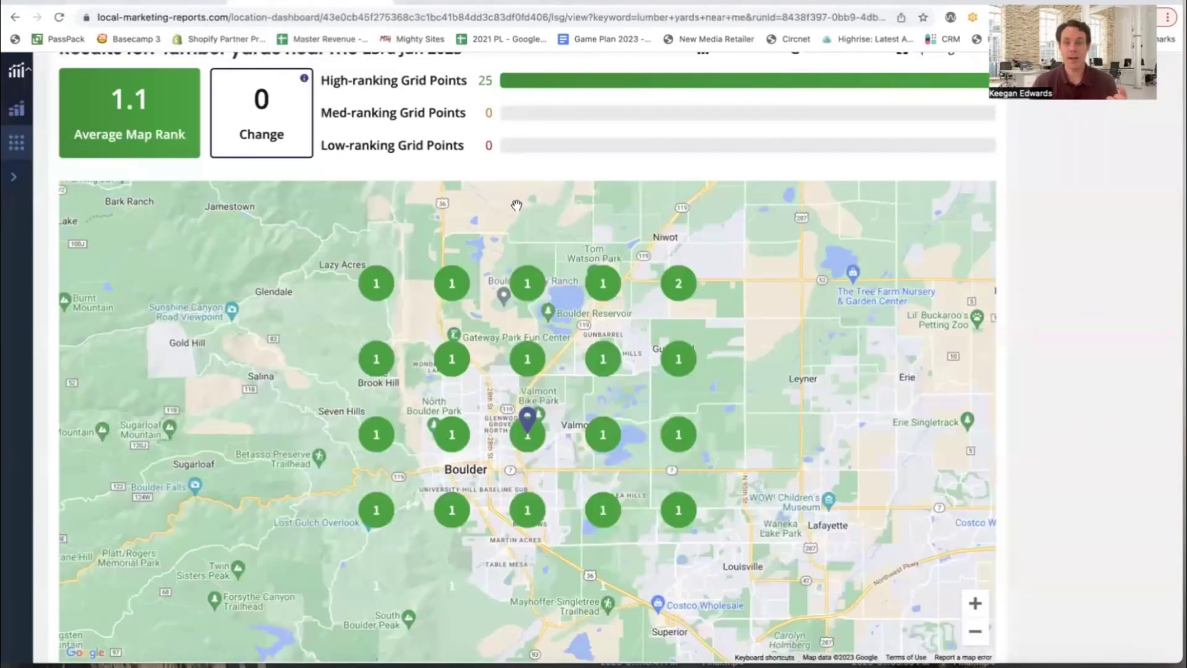
{"action": "scroll", "coordinate": [643, 398], "scroll_direction": "up", "scroll_amount": 3}
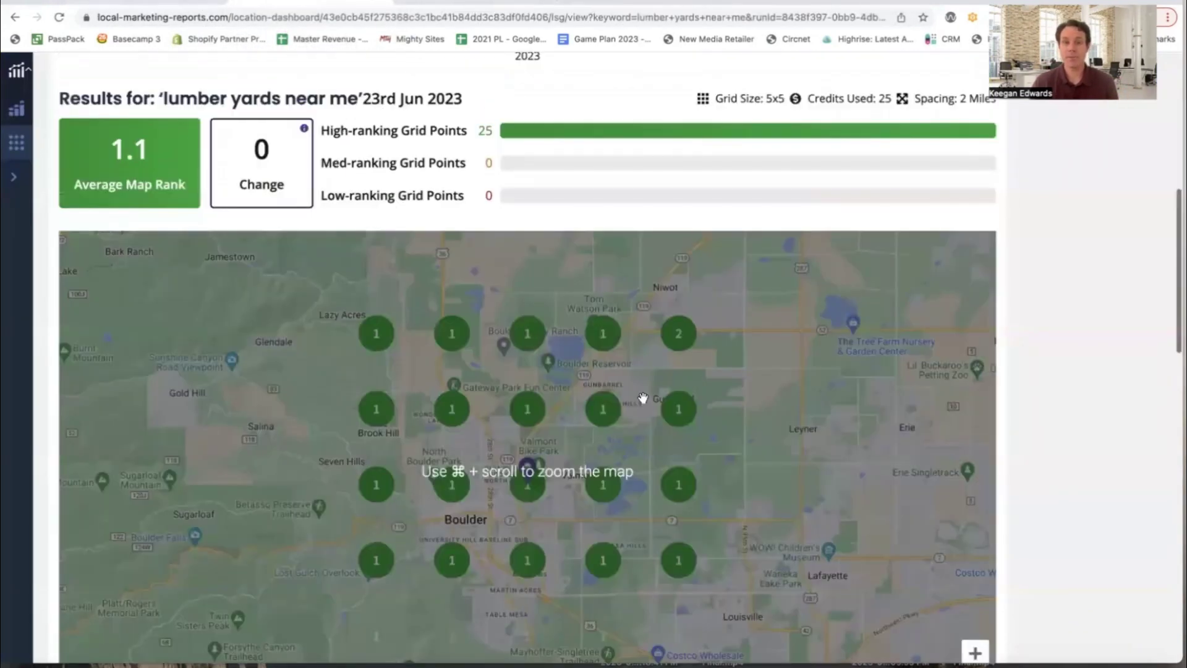
{"action": "scroll", "coordinate": [643, 397], "scroll_direction": "up", "scroll_amount": 2}
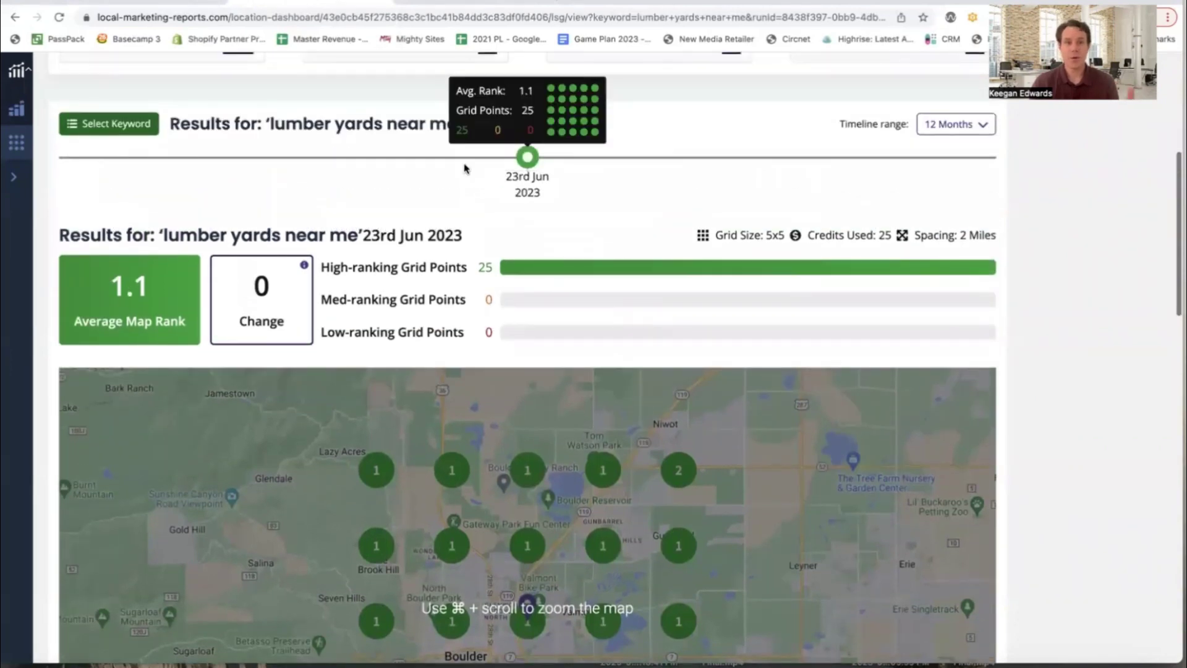
{"action": "left_click", "coordinate": [198, 2]}
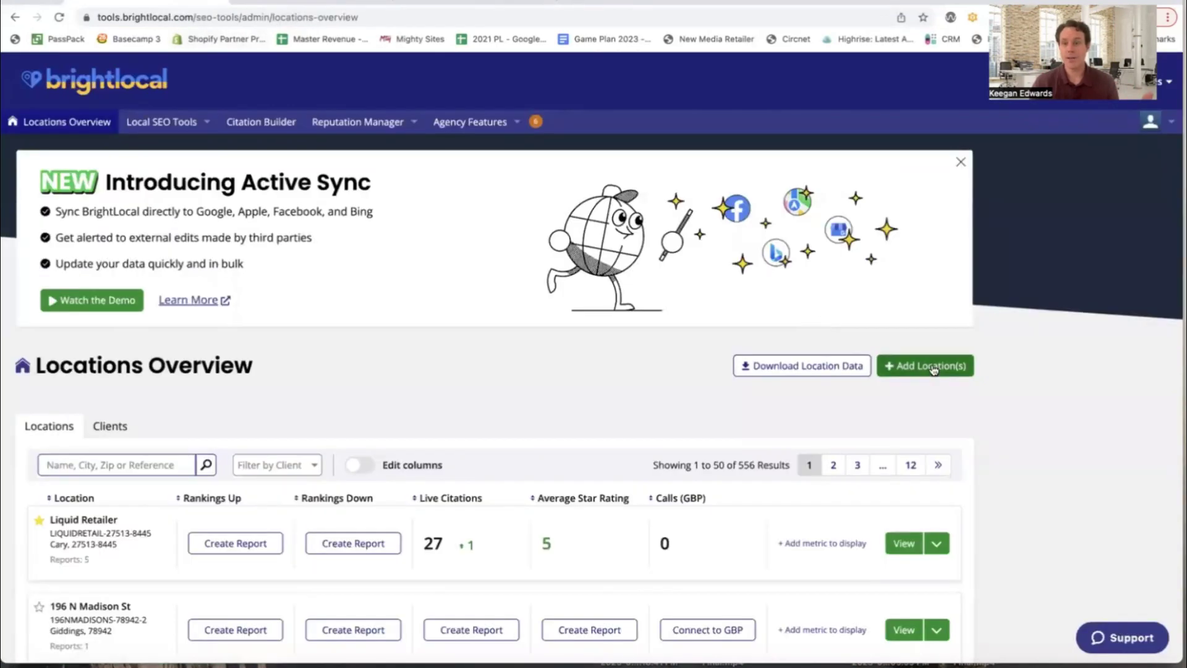
{"action": "left_click", "coordinate": [906, 364]}
{"action": "left_click", "coordinate": [732, 356]}
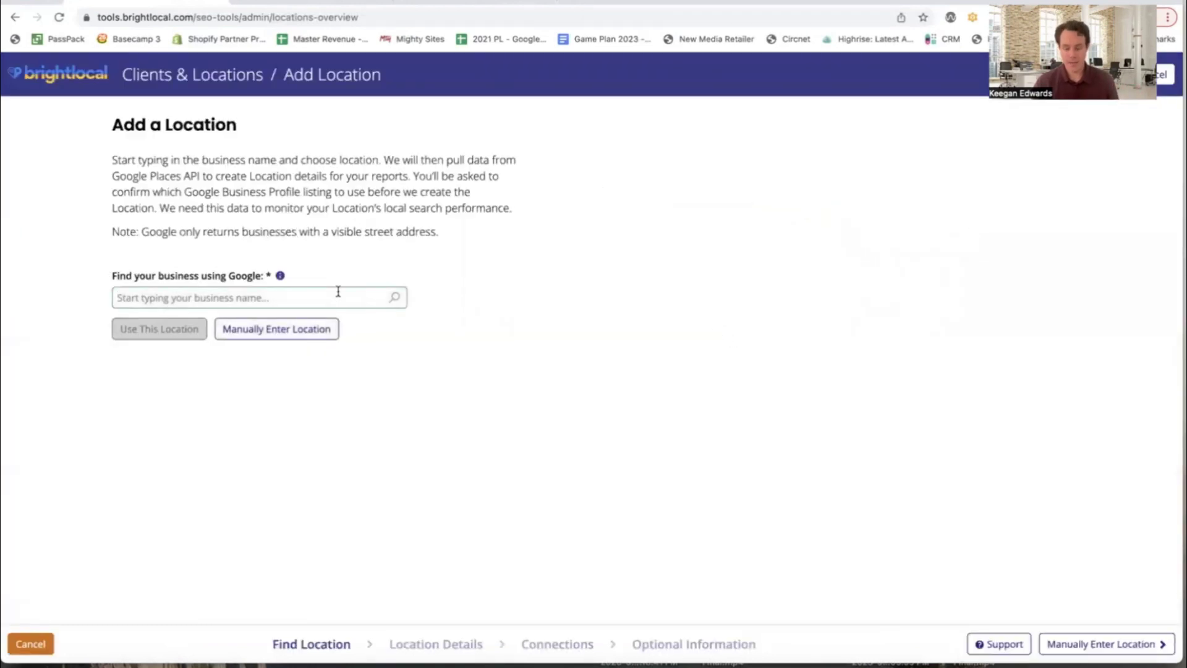
Add Front Range Lumber Company in Lakewood, CO as a location via a 'front range lumb' search.
{"action": "left_click", "coordinate": [338, 291]}
{"action": "type", "text": "fron"}
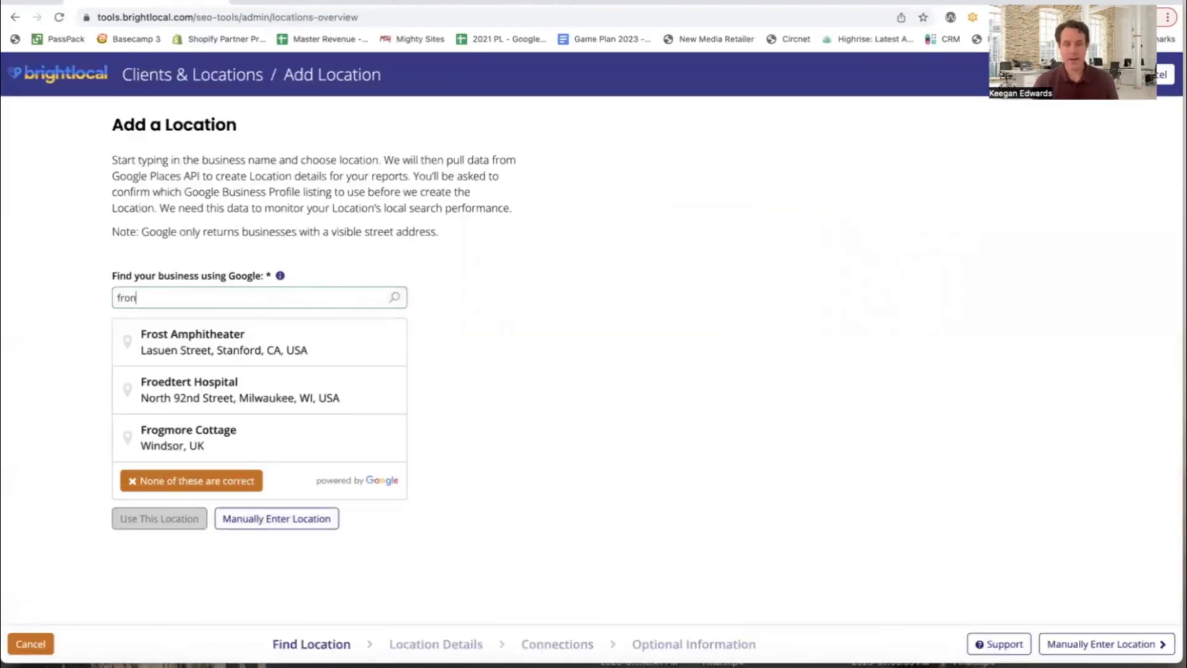
{"action": "type", "text": "t range lumb"}
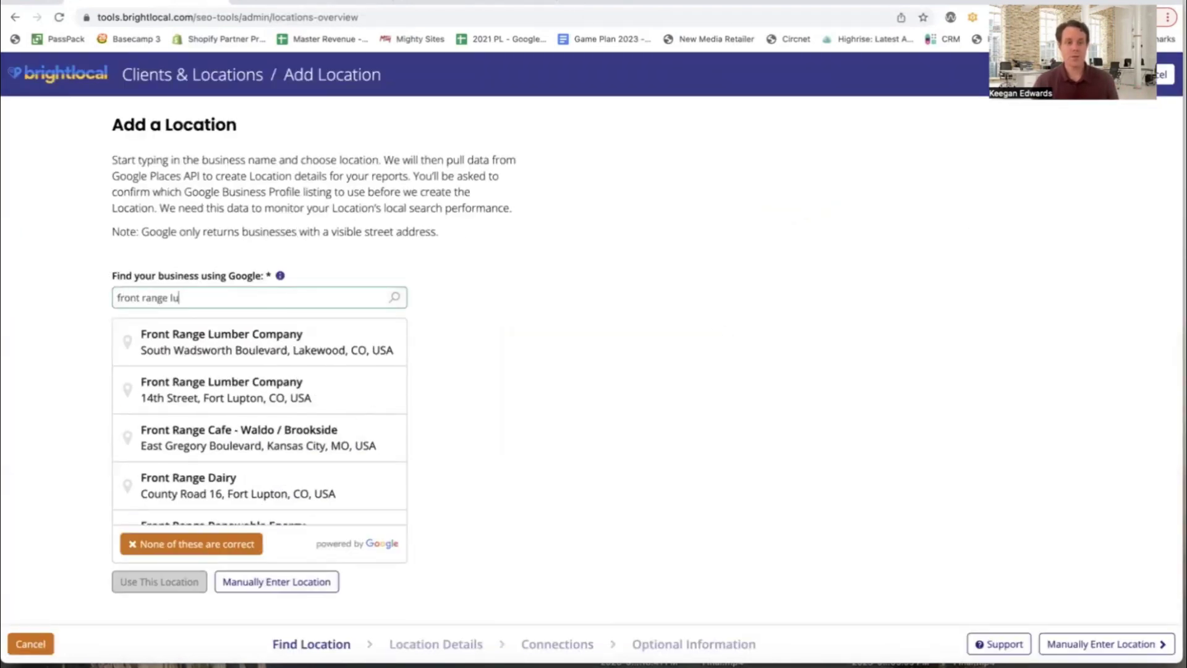
{"action": "left_click", "coordinate": [353, 339]}
{"action": "left_click", "coordinate": [155, 370]}
{"action": "scroll", "coordinate": [297, 317], "scroll_direction": "down", "scroll_amount": 2}
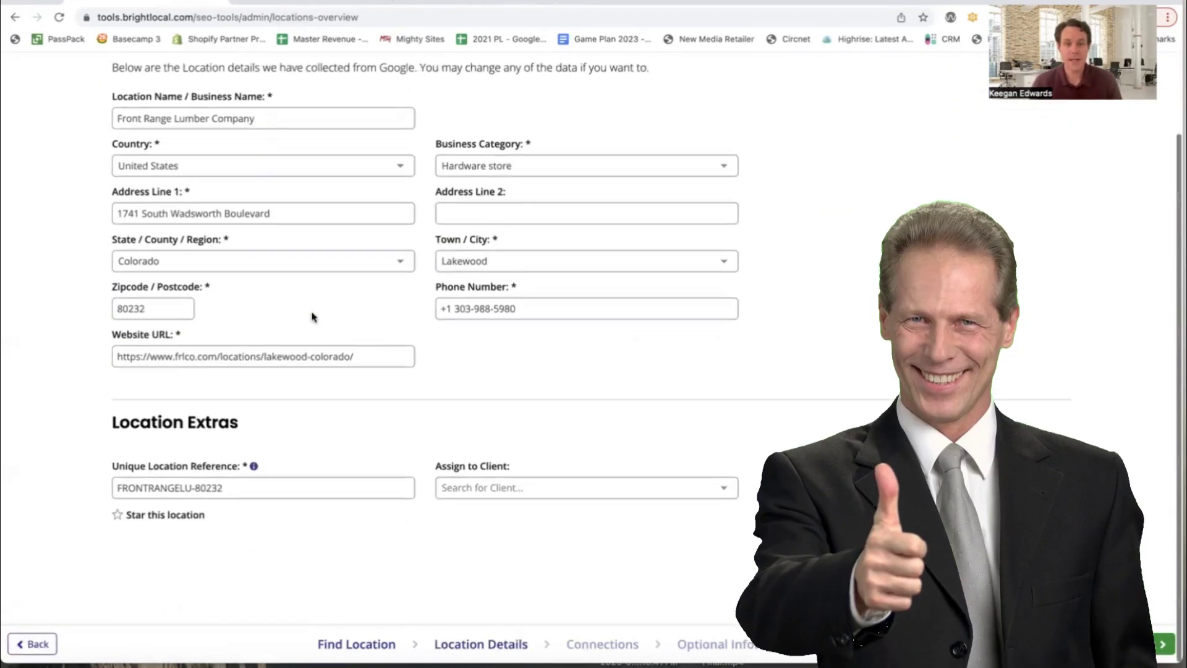
{"action": "left_click", "coordinate": [1149, 643]}
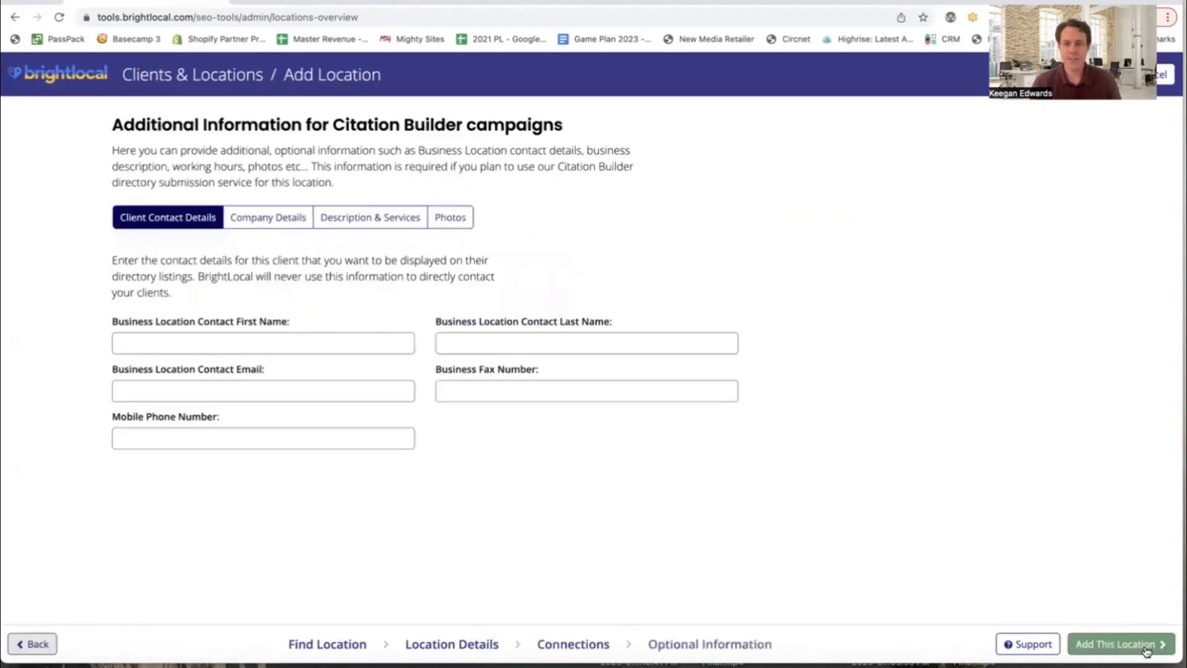
{"action": "left_click", "coordinate": [1144, 644]}
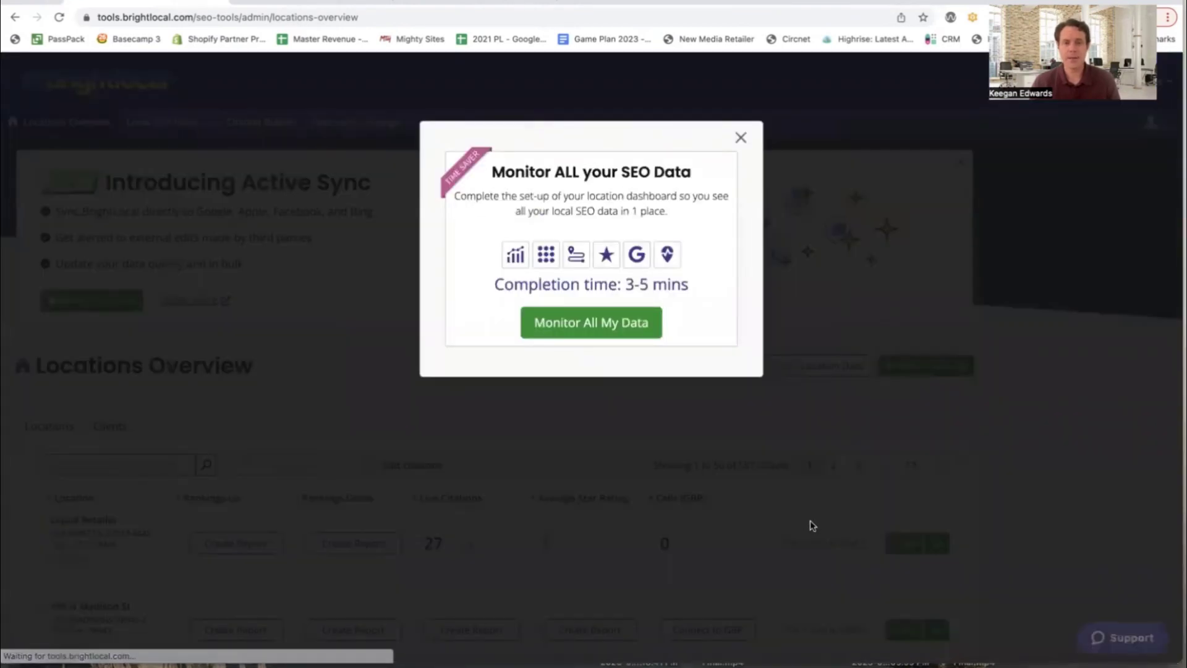
{"action": "left_click", "coordinate": [742, 139]}
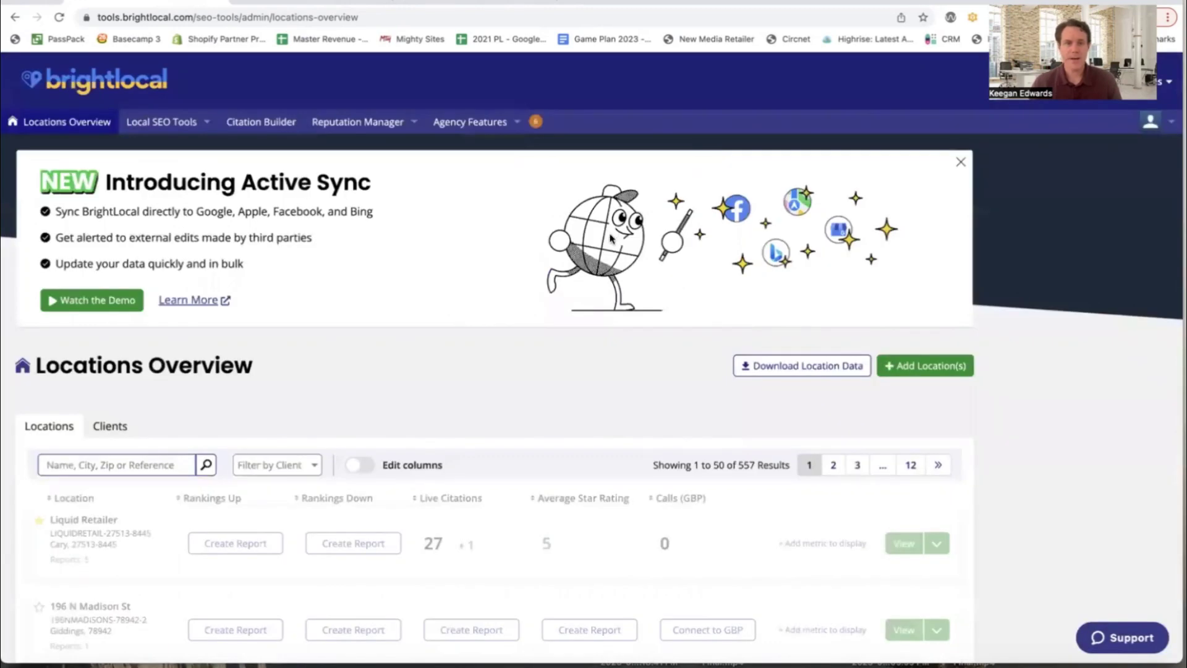
Filter locations by 'front range' and open Front Range Lumber Company's dashboard.
{"action": "left_click", "coordinate": [144, 464]}
{"action": "type", "text": "front range"}
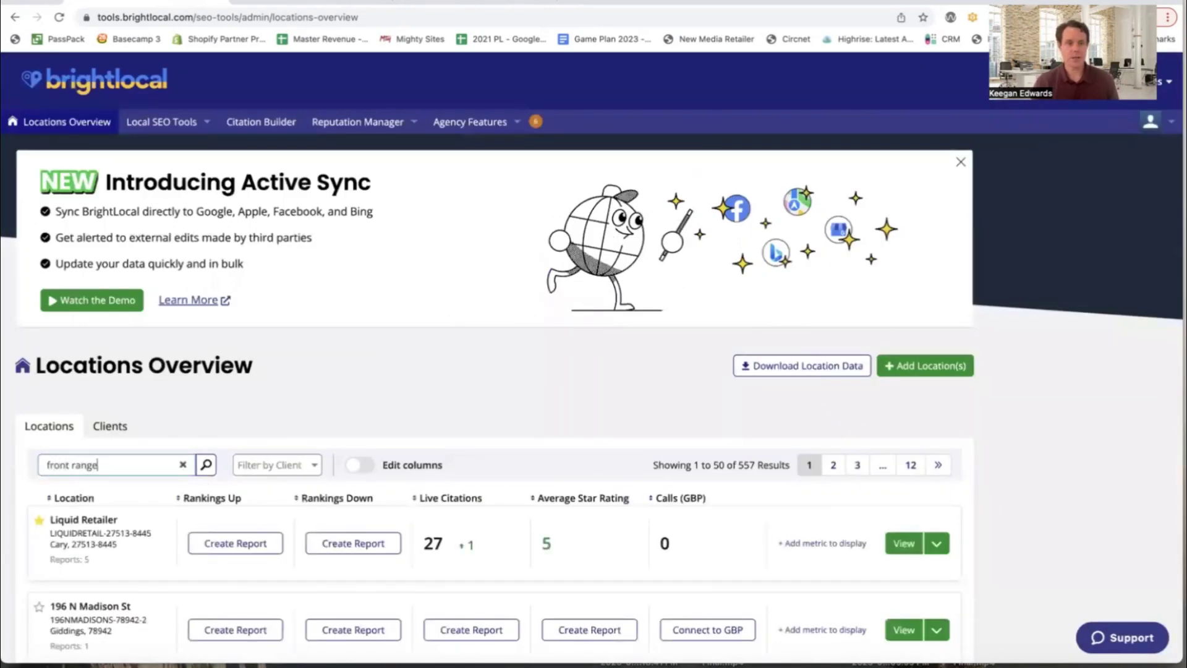
{"action": "left_click", "coordinate": [207, 465]}
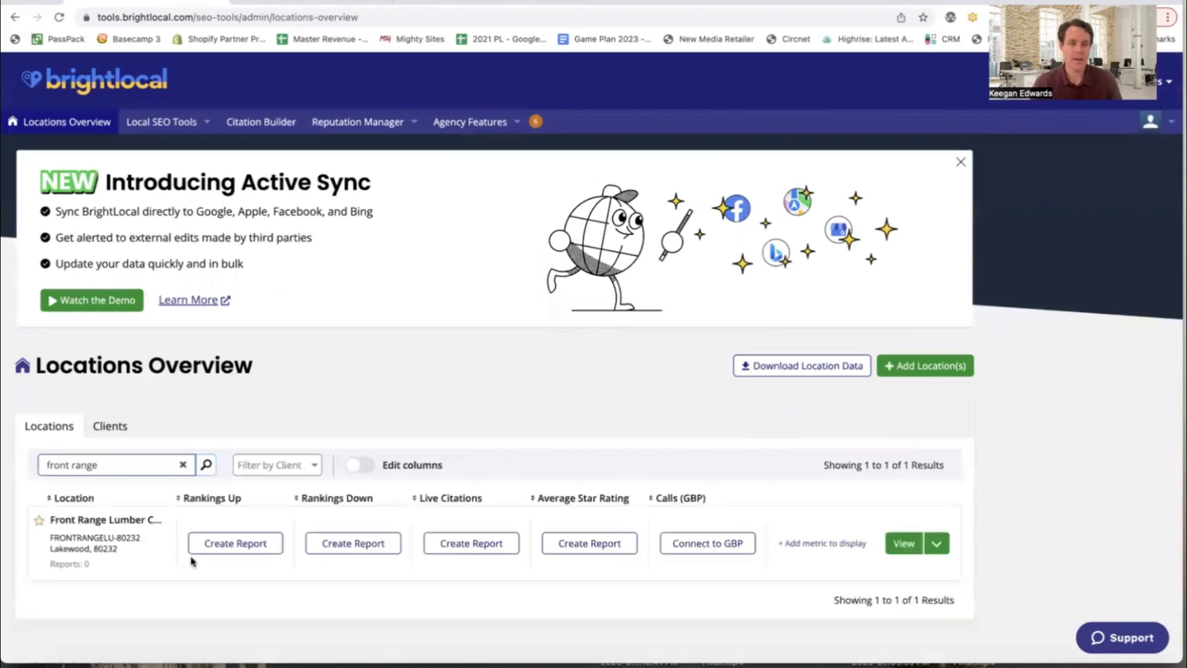
{"action": "left_click", "coordinate": [903, 544]}
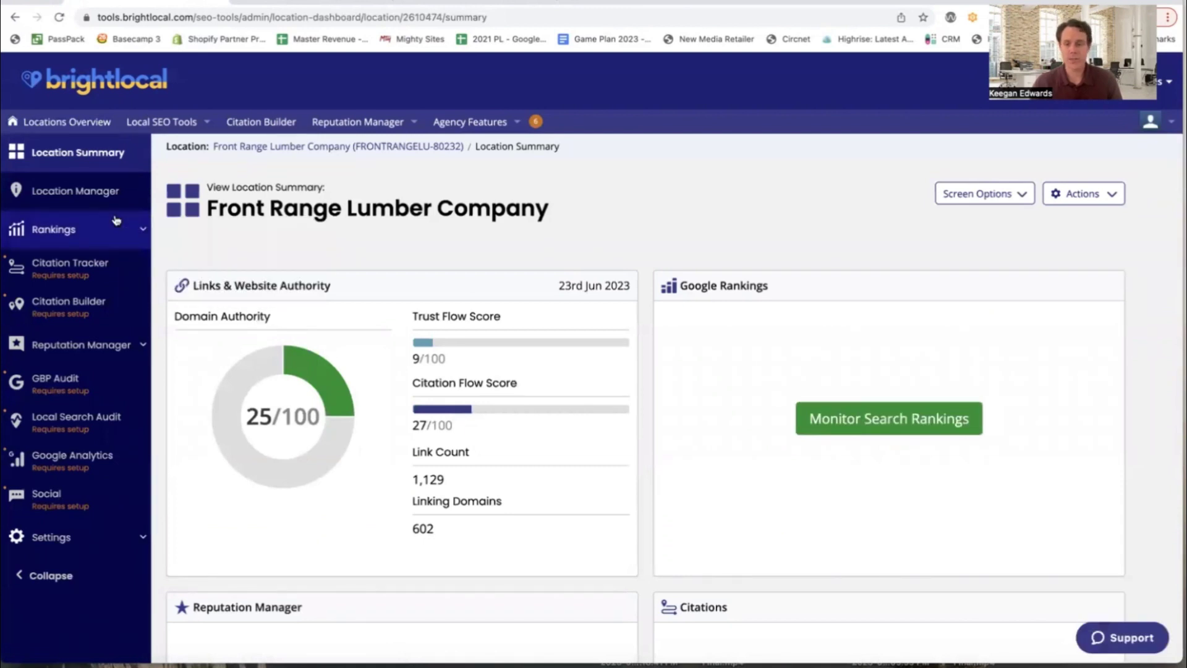
Start a new Local Search Grid report, monitoring the Local Search Grid only.
{"action": "left_click", "coordinate": [131, 232]}
{"action": "left_click", "coordinate": [101, 297]}
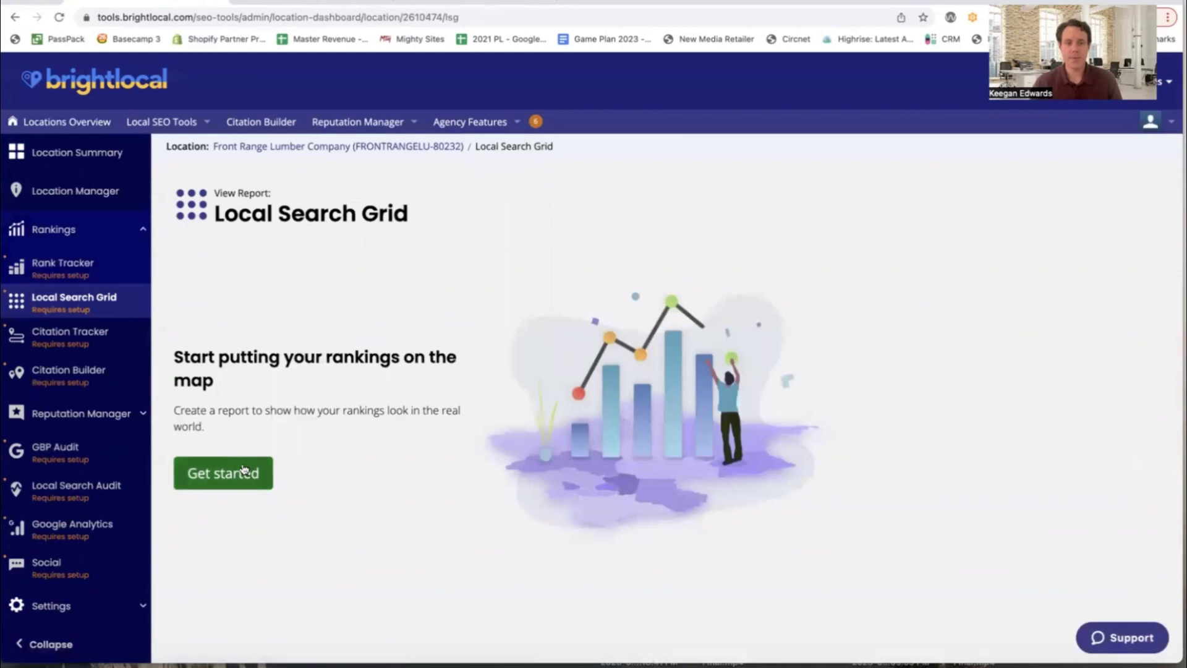
{"action": "left_click", "coordinate": [267, 462]}
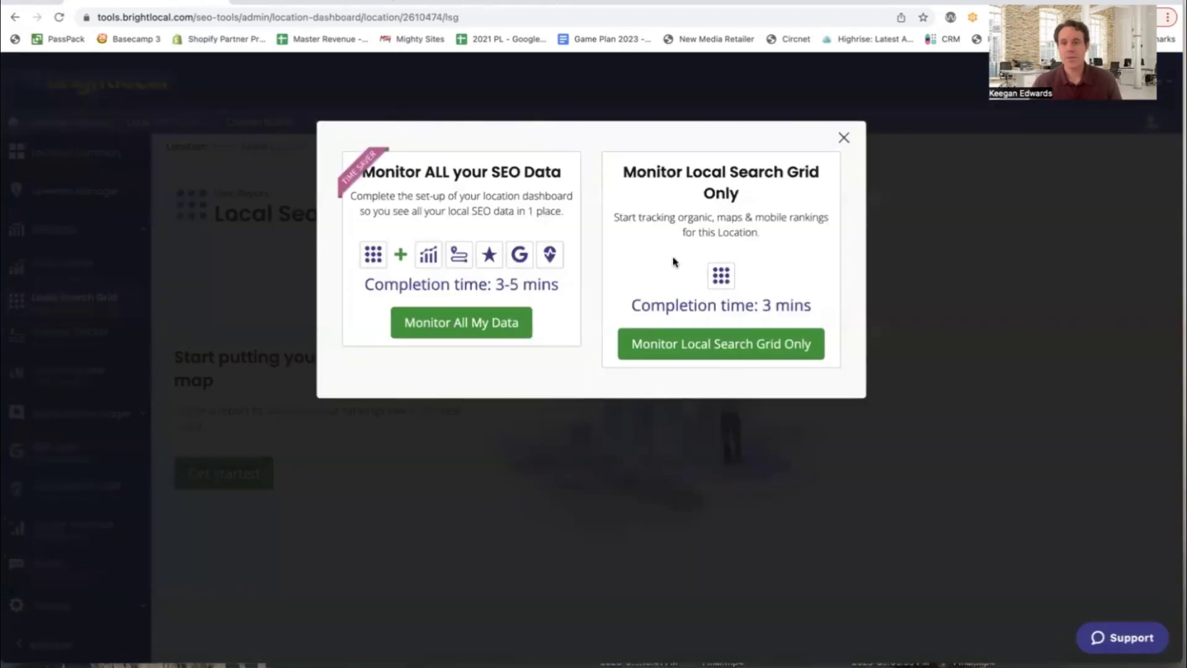
{"action": "left_click", "coordinate": [798, 353]}
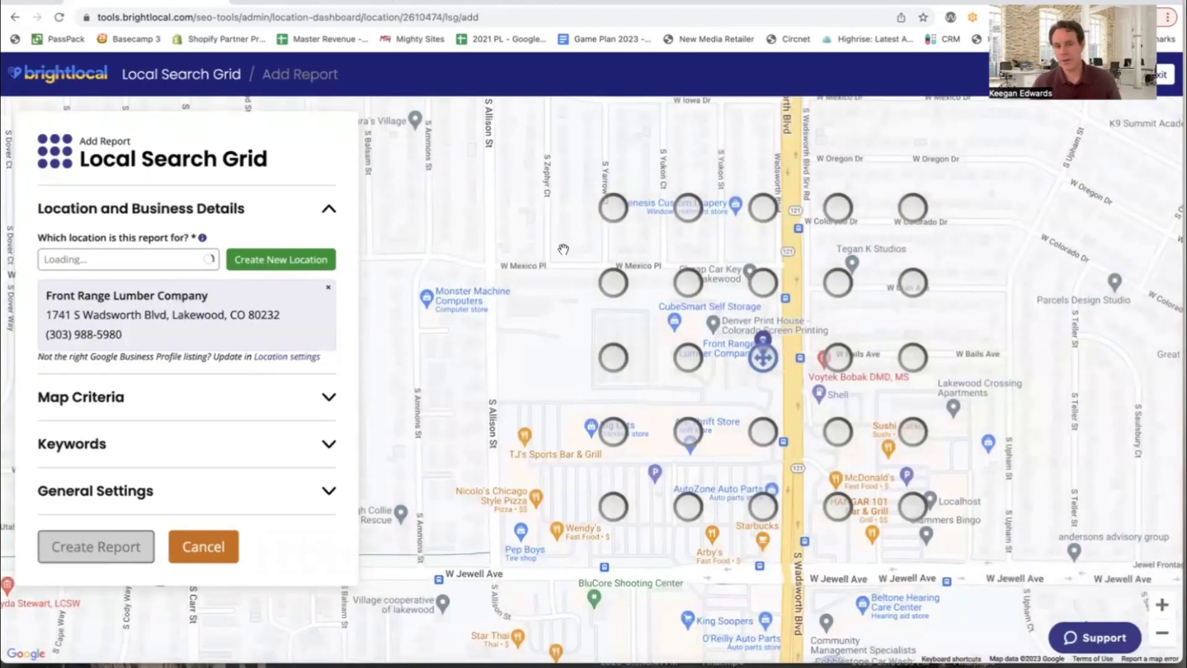
Set the grid point spacing to 2 miles in the Map Criteria.
{"action": "left_click", "coordinate": [232, 402]}
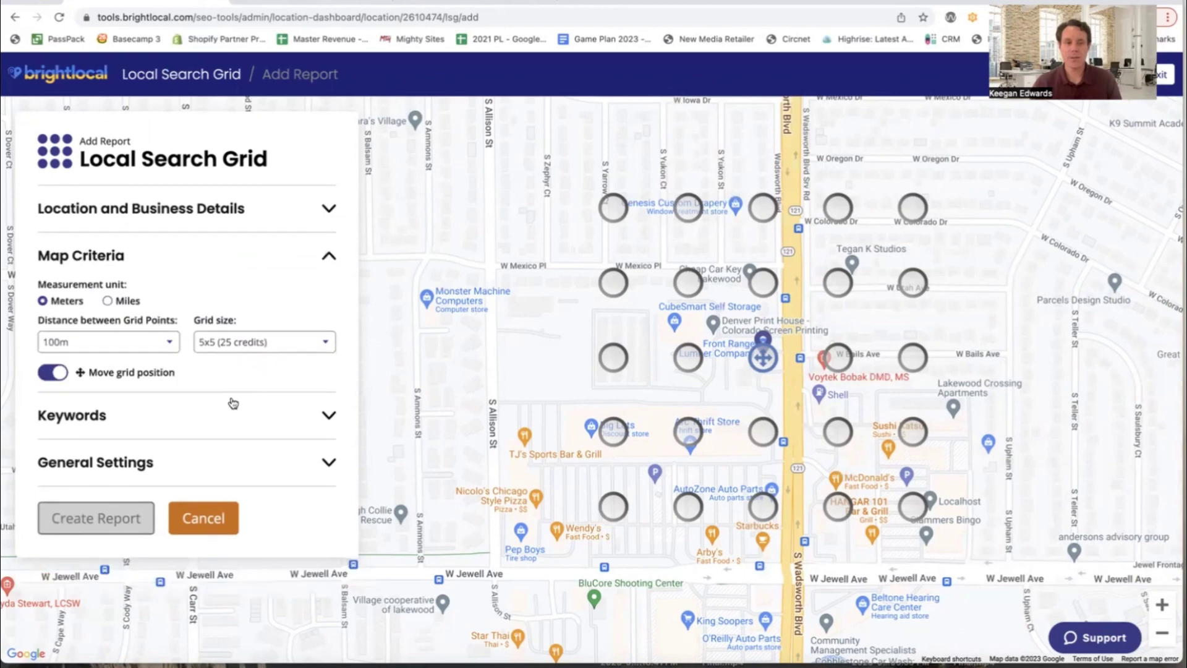
{"action": "left_click", "coordinate": [108, 301]}
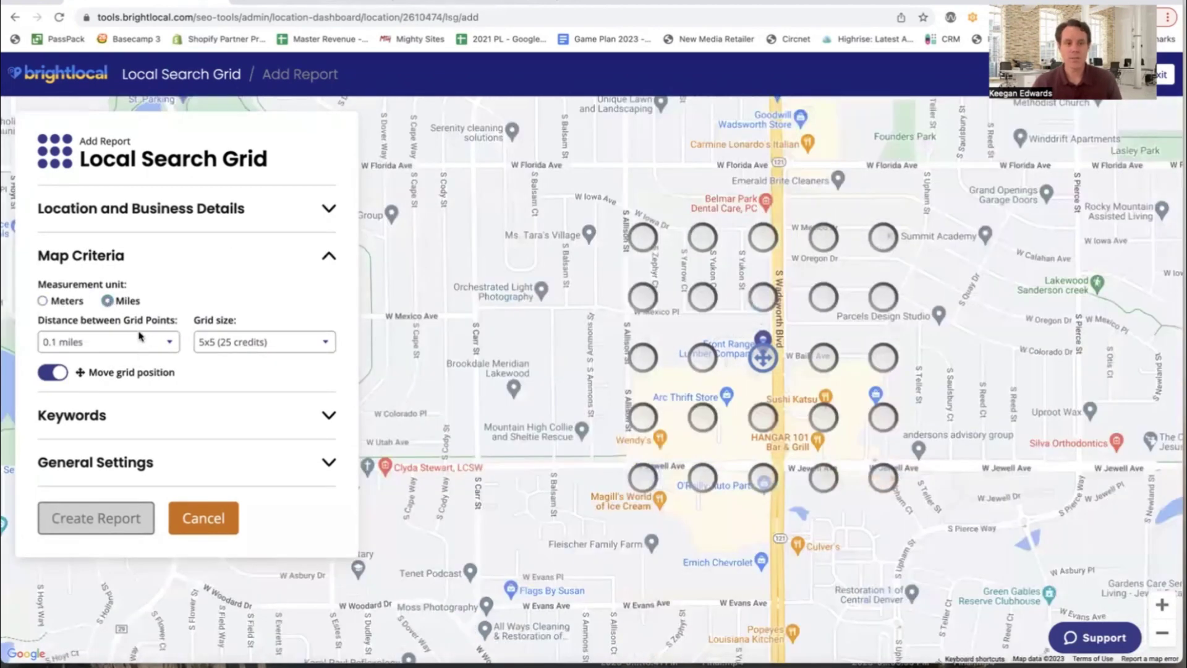
{"action": "left_click", "coordinate": [147, 343]}
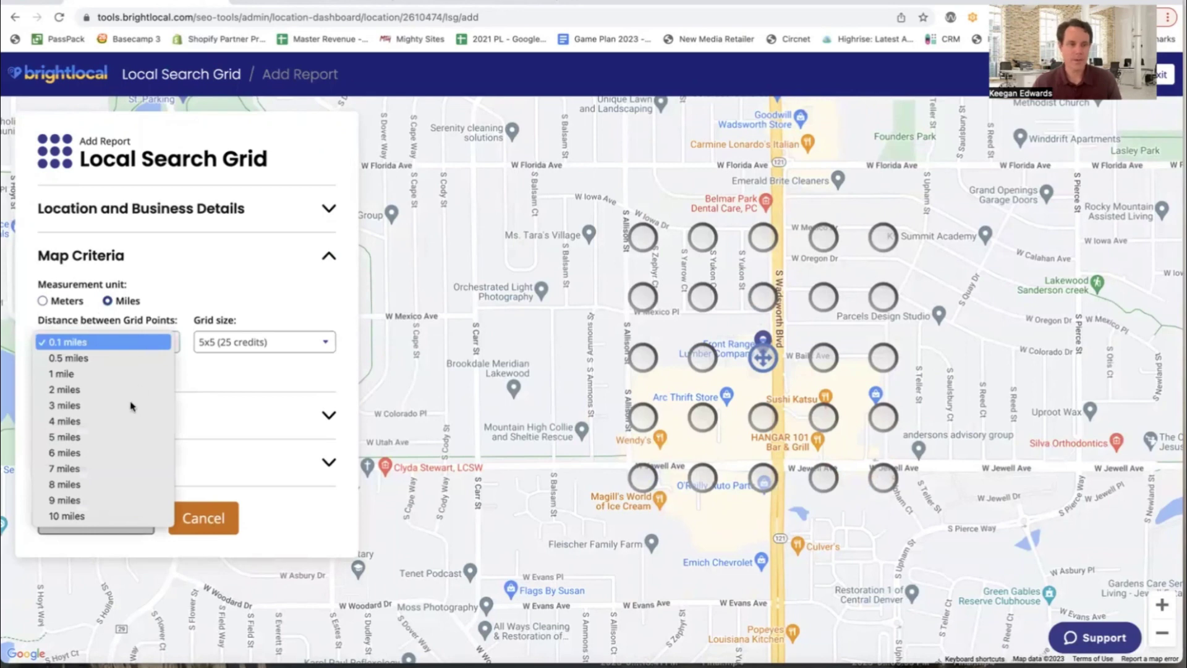
{"action": "left_click", "coordinate": [103, 389]}
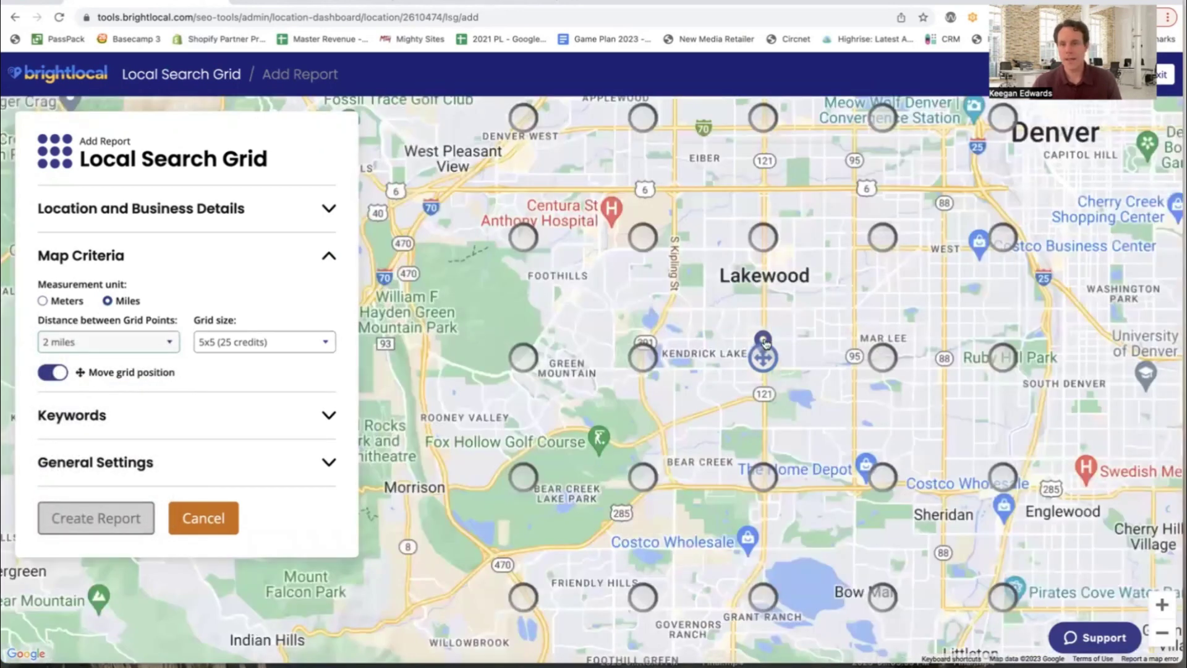
Recentre the 5x5 grid on the Lakewood business location pin.
{"action": "scroll", "coordinate": [762, 349], "scroll_direction": "down", "scroll_amount": 2}
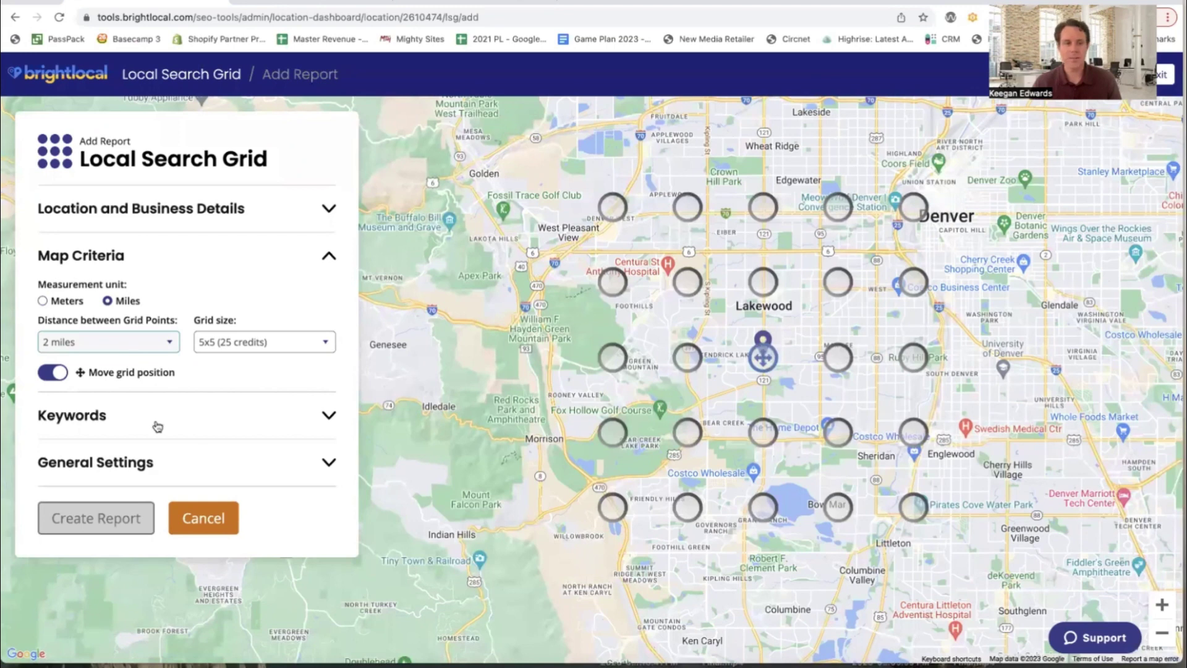
{"action": "left_click_drag", "start_coordinate": [763, 359], "coordinate": [649, 356]}
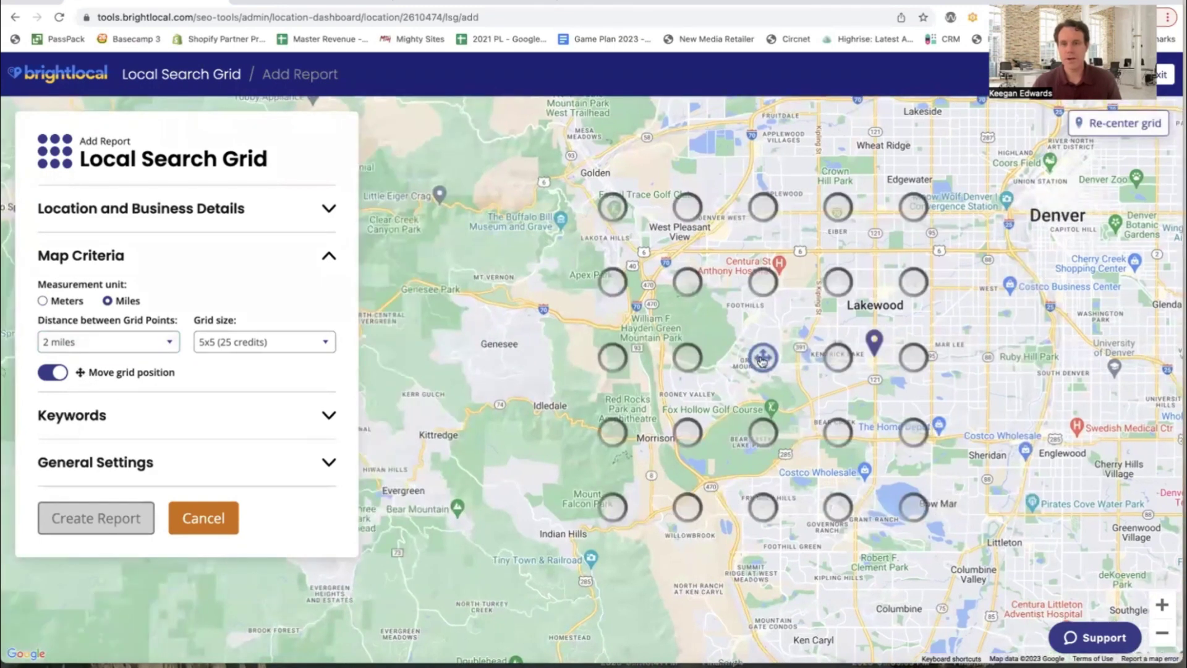
{"action": "left_click_drag", "start_coordinate": [761, 360], "coordinate": [874, 359]}
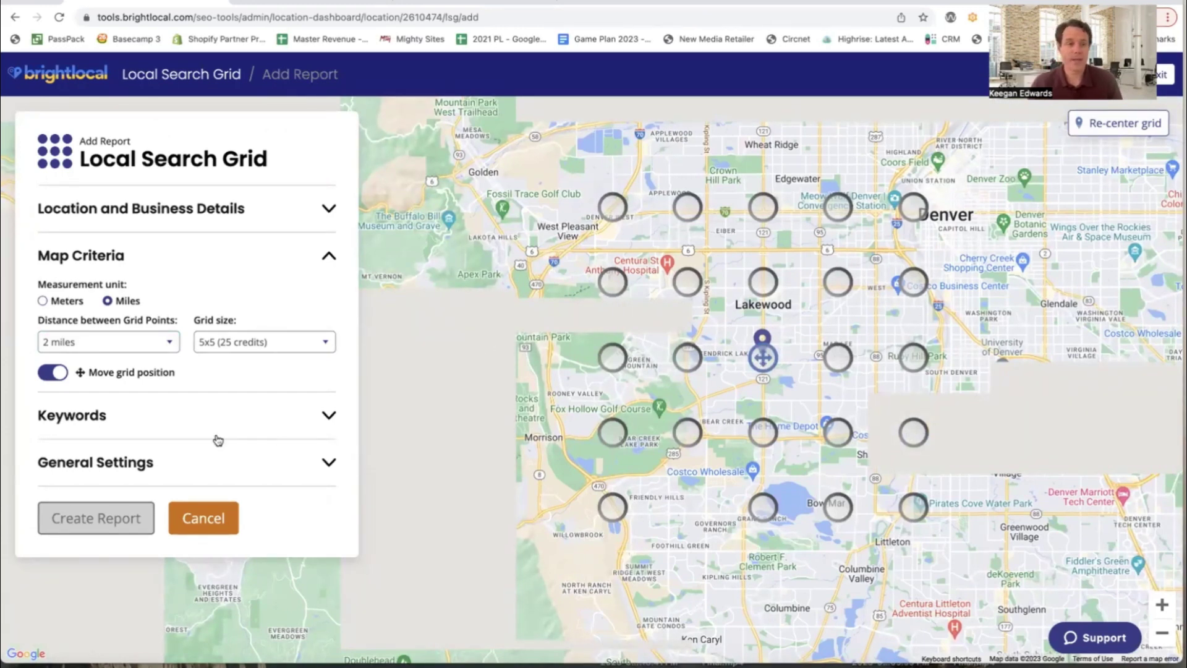
Keep the Front Range Lumber Company report on Ad hoc frequency and show the empty Keywords section.
{"action": "left_click", "coordinate": [312, 462]}
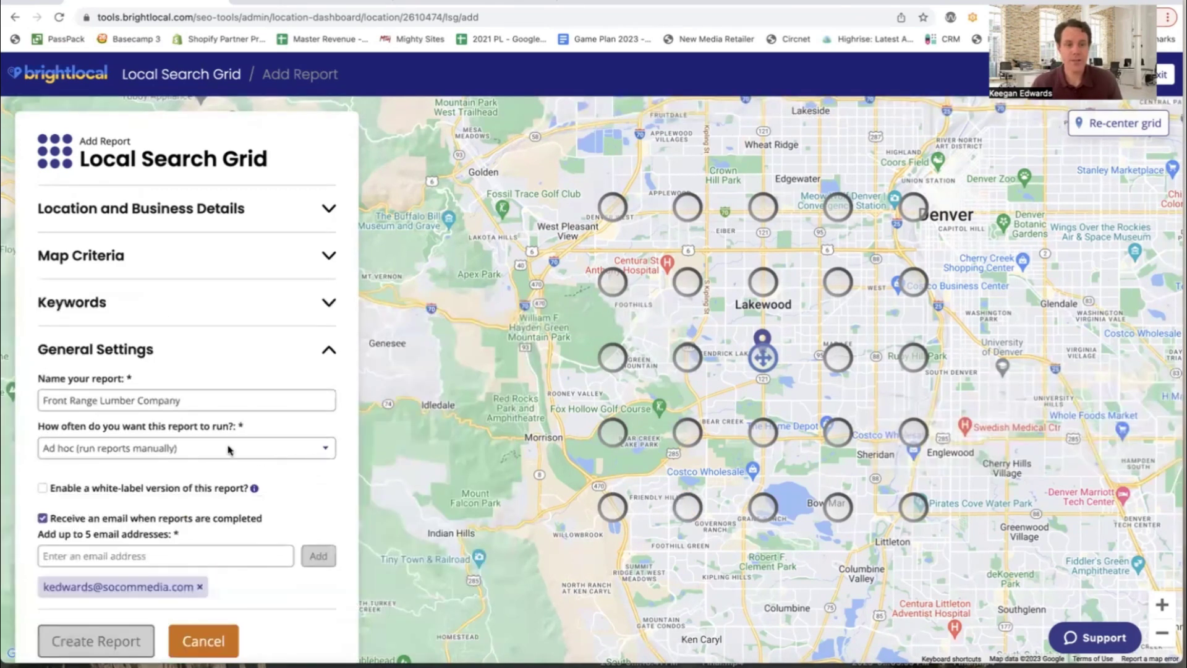
{"action": "left_click", "coordinate": [314, 458]}
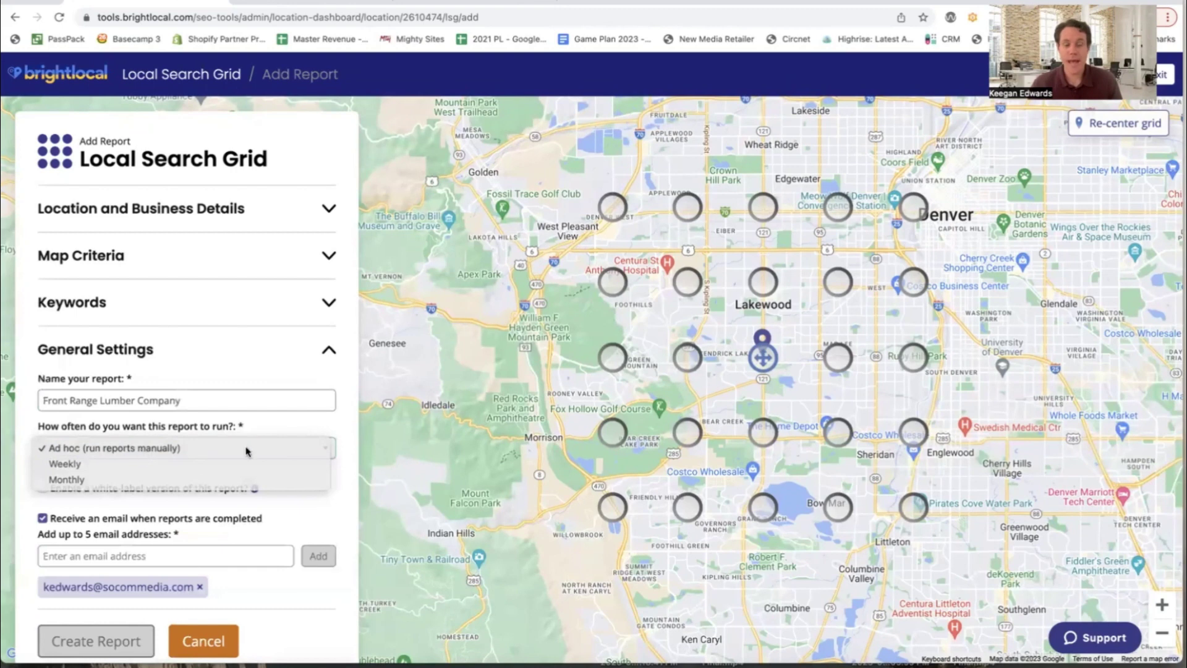
{"action": "left_click", "coordinate": [246, 450]}
{"action": "scroll", "coordinate": [247, 449], "scroll_direction": "down", "scroll_amount": 1}
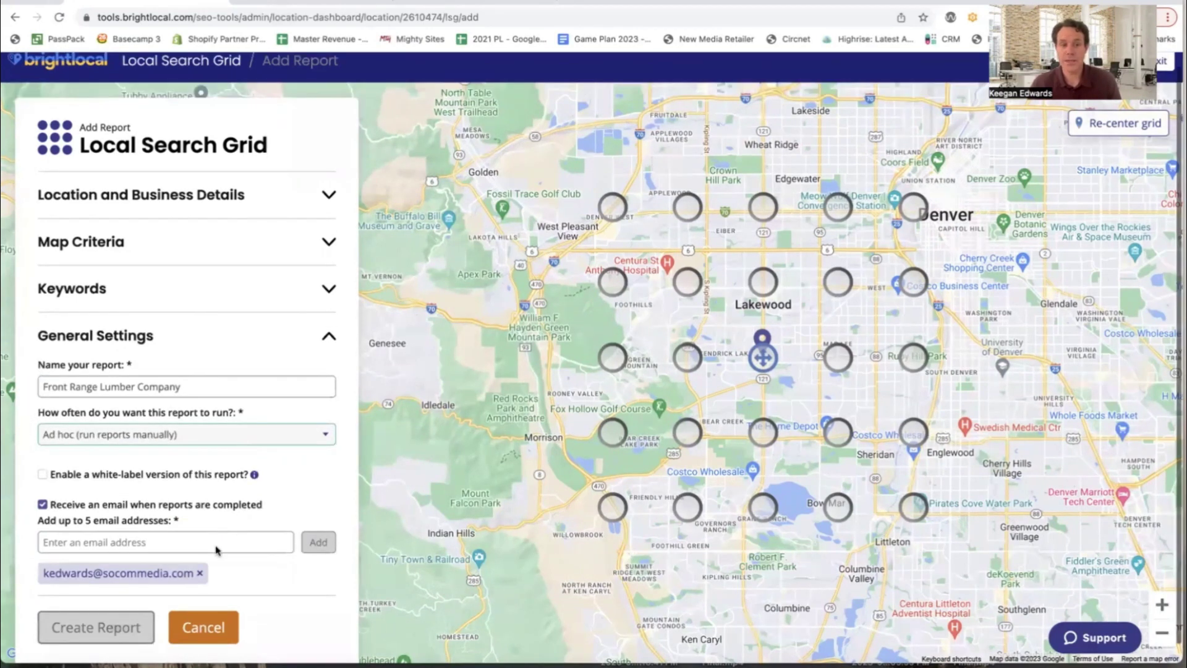
{"action": "scroll", "coordinate": [189, 530], "scroll_direction": "up", "scroll_amount": 1}
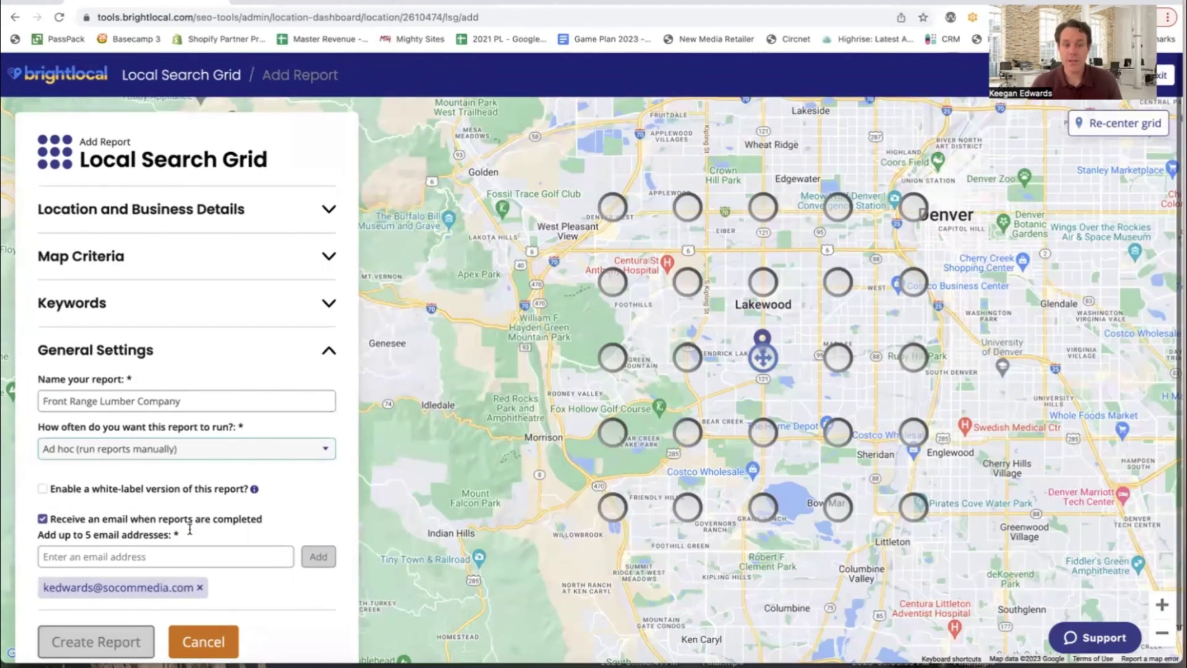
{"action": "left_click", "coordinate": [228, 303]}
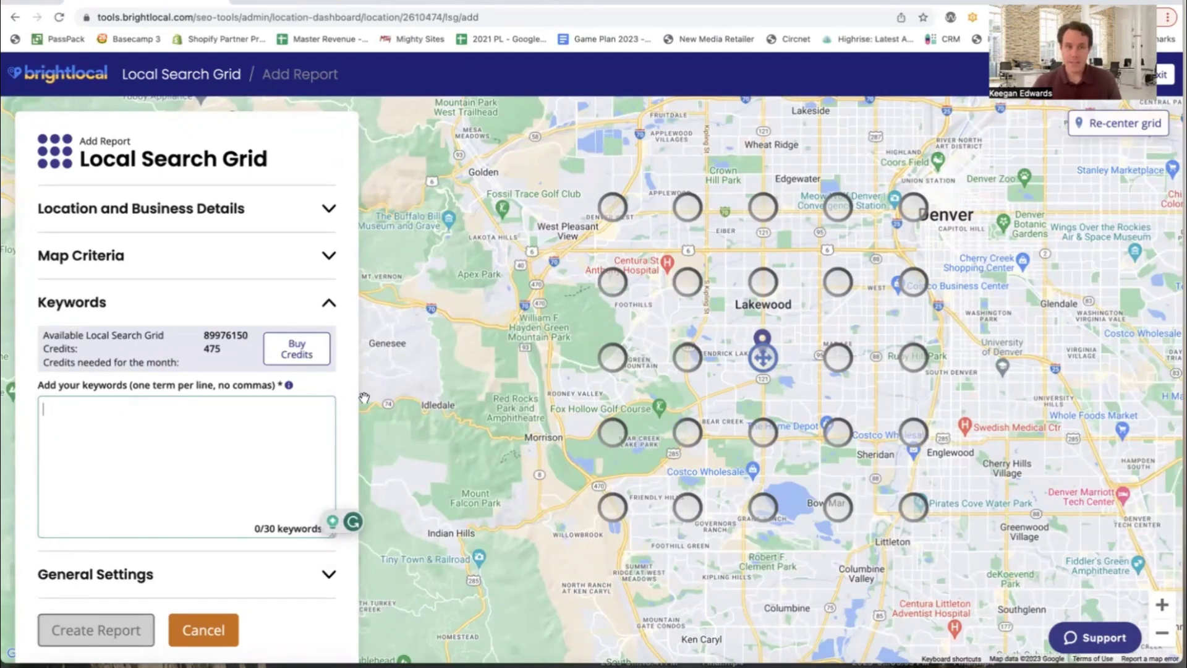
Google 'front range lumber company', then begin the first keyword 'lumber yard near'.
{"action": "left_click", "coordinate": [457, 4]}
{"action": "left_click", "coordinate": [462, 13]}
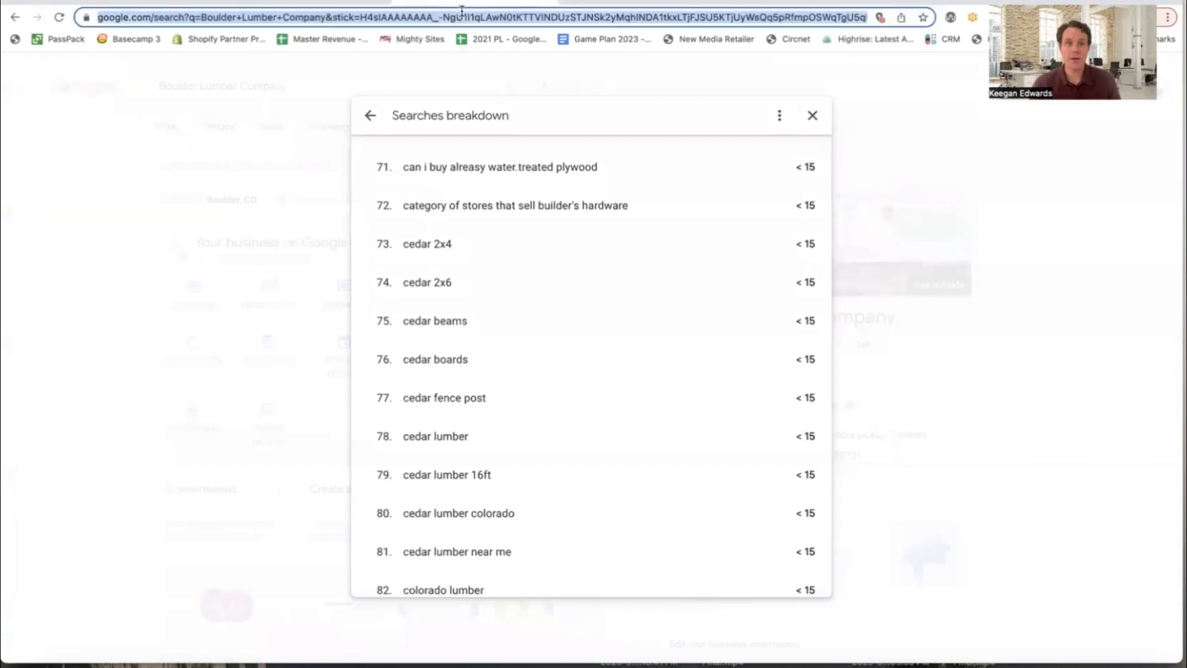
{"action": "type", "text": "front"}
{"action": "key", "text": "Down"}
{"action": "key", "text": "Return"}
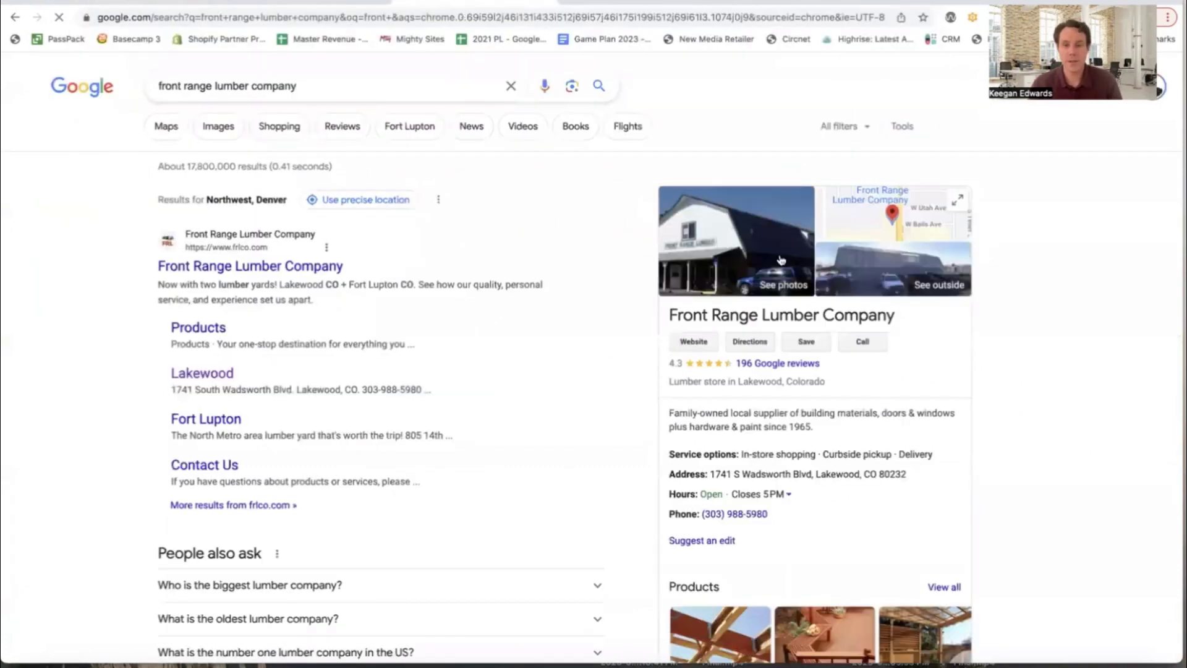
{"action": "scroll", "coordinate": [787, 258], "scroll_direction": "down", "scroll_amount": 8}
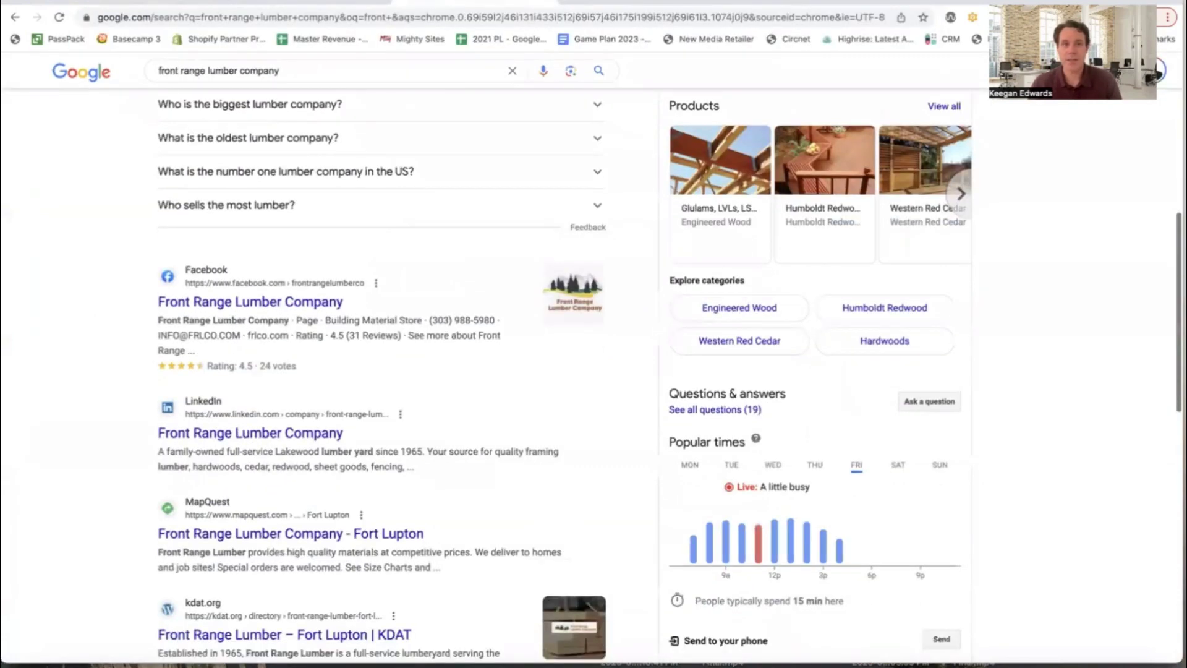
{"action": "left_click", "coordinate": [180, 1]}
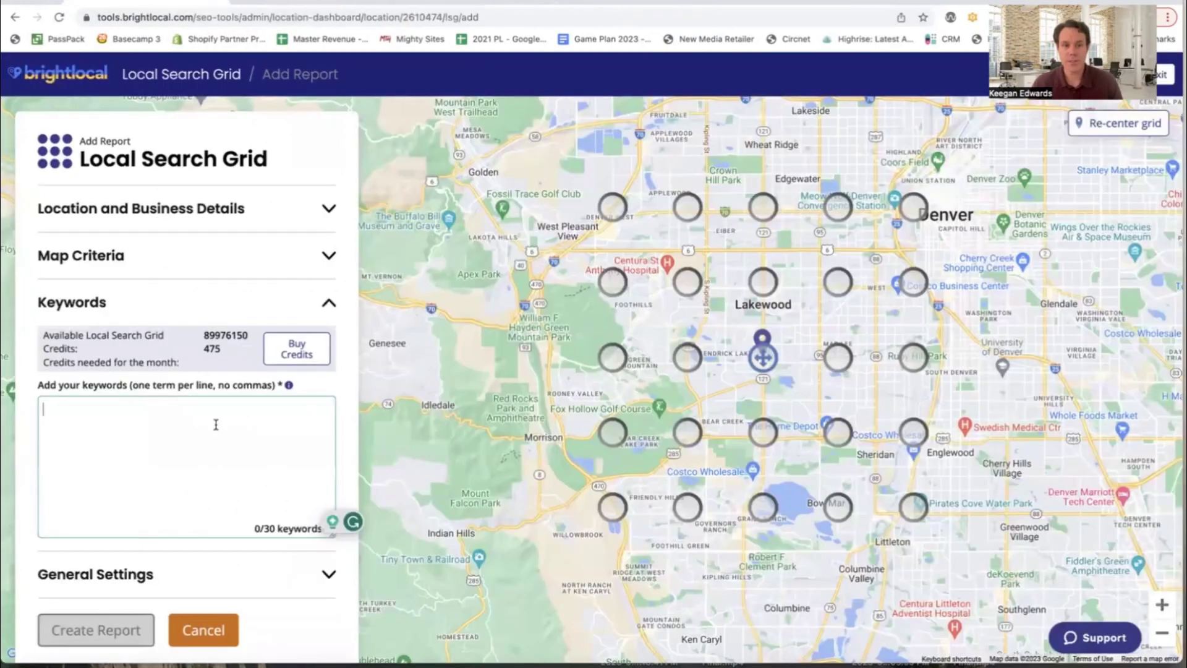
{"action": "type", "text": "lumb"}
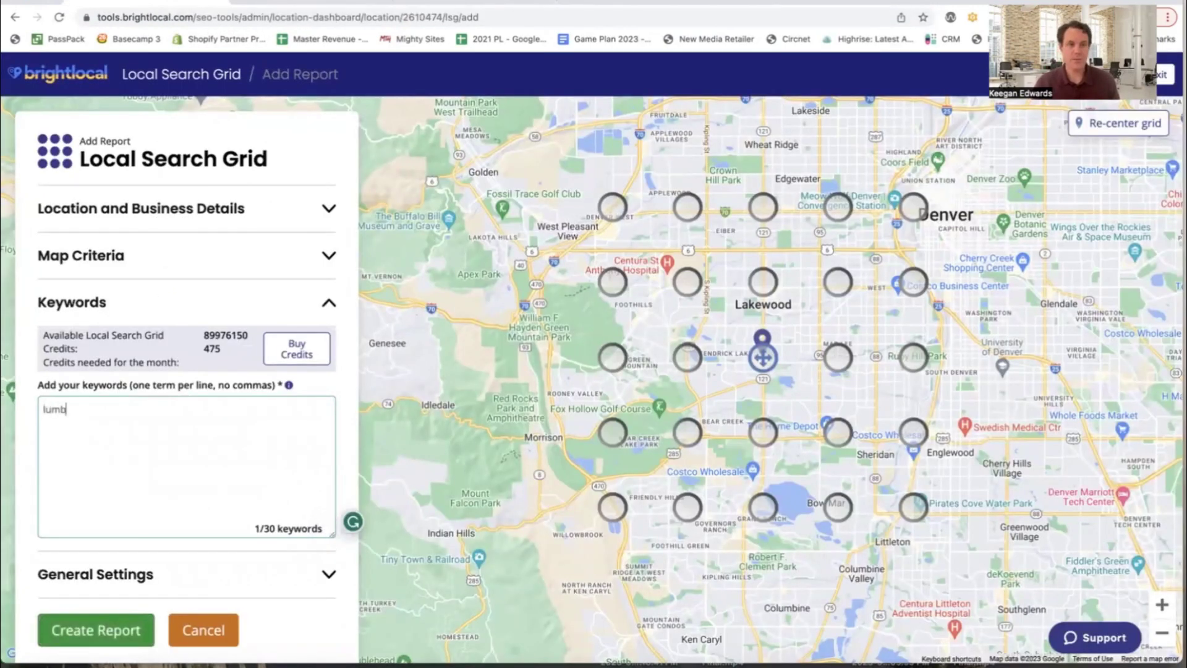
{"action": "type", "text": "er yard near me"}
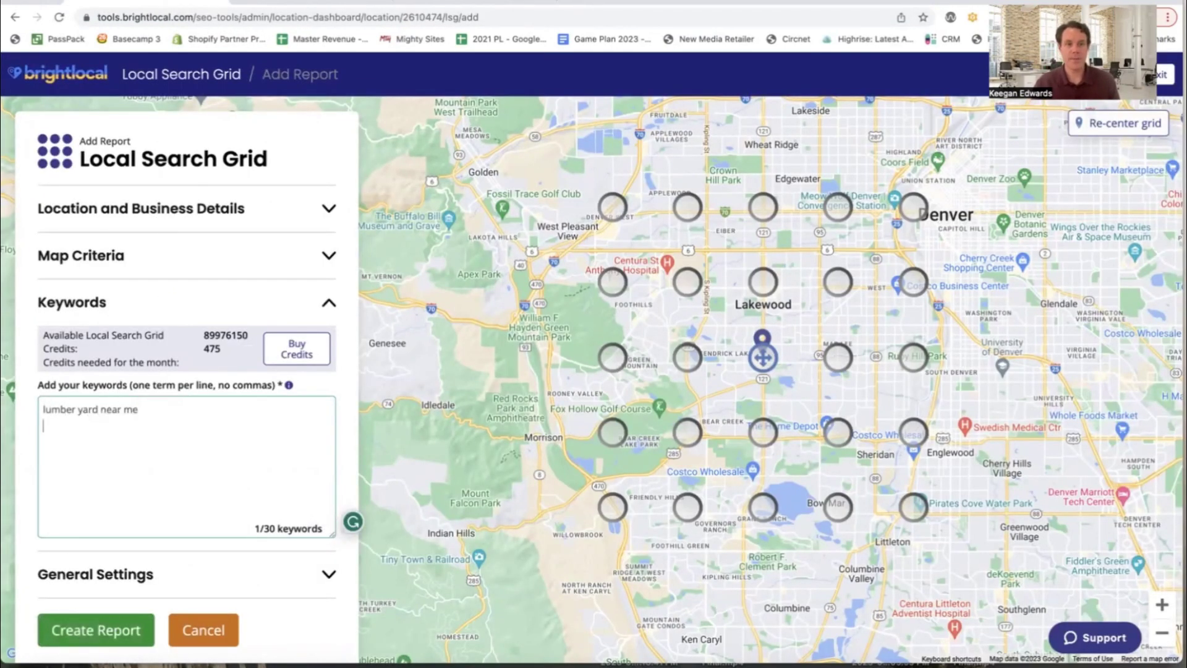
Check the company's Google product categories and add 'hardwood lumber near me' as the second keyword.
{"action": "key", "text": "ctrl+shift+Tab"}
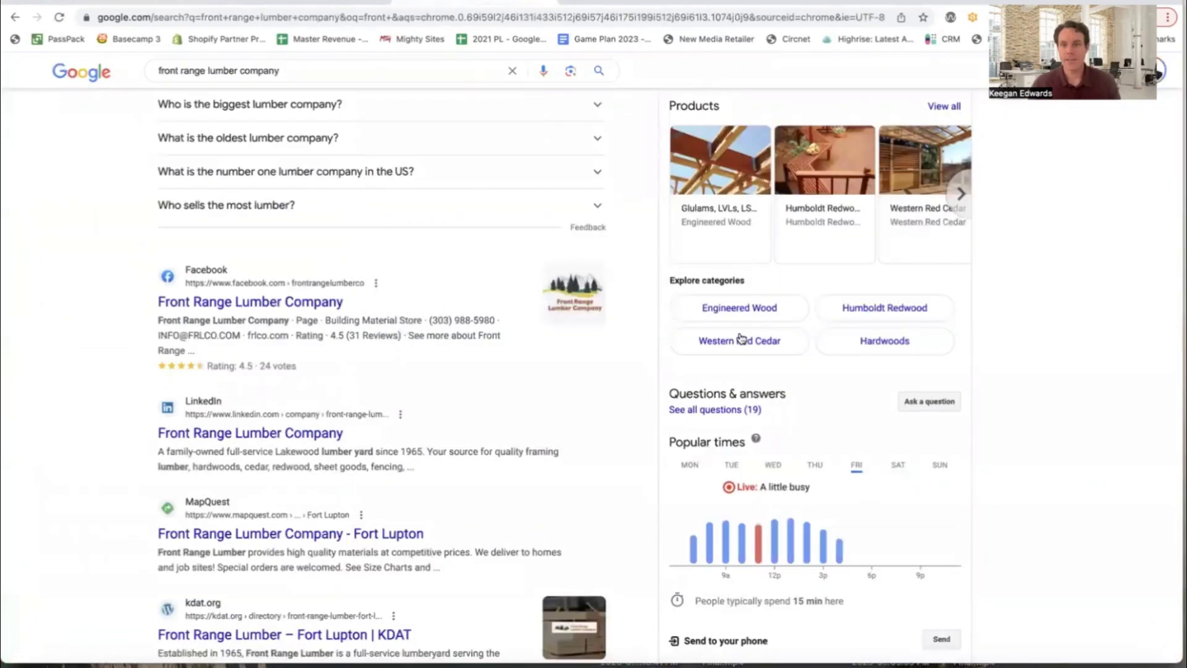
{"action": "scroll", "coordinate": [740, 338], "scroll_direction": "up", "scroll_amount": 2}
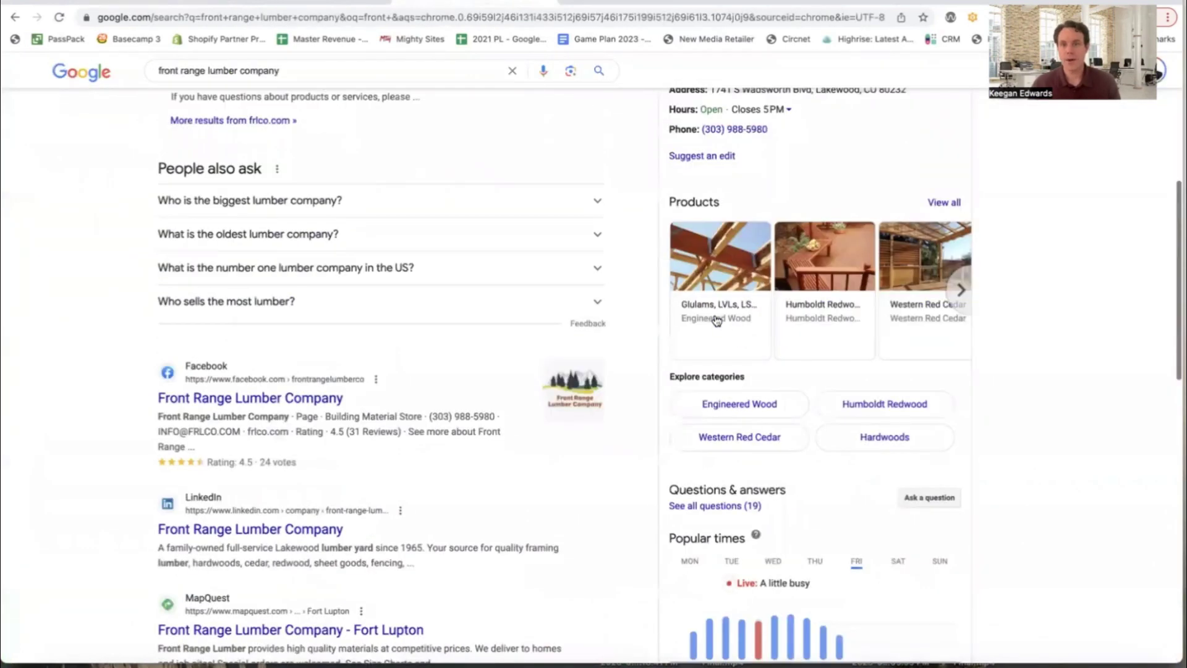
{"action": "left_click", "coordinate": [960, 291]}
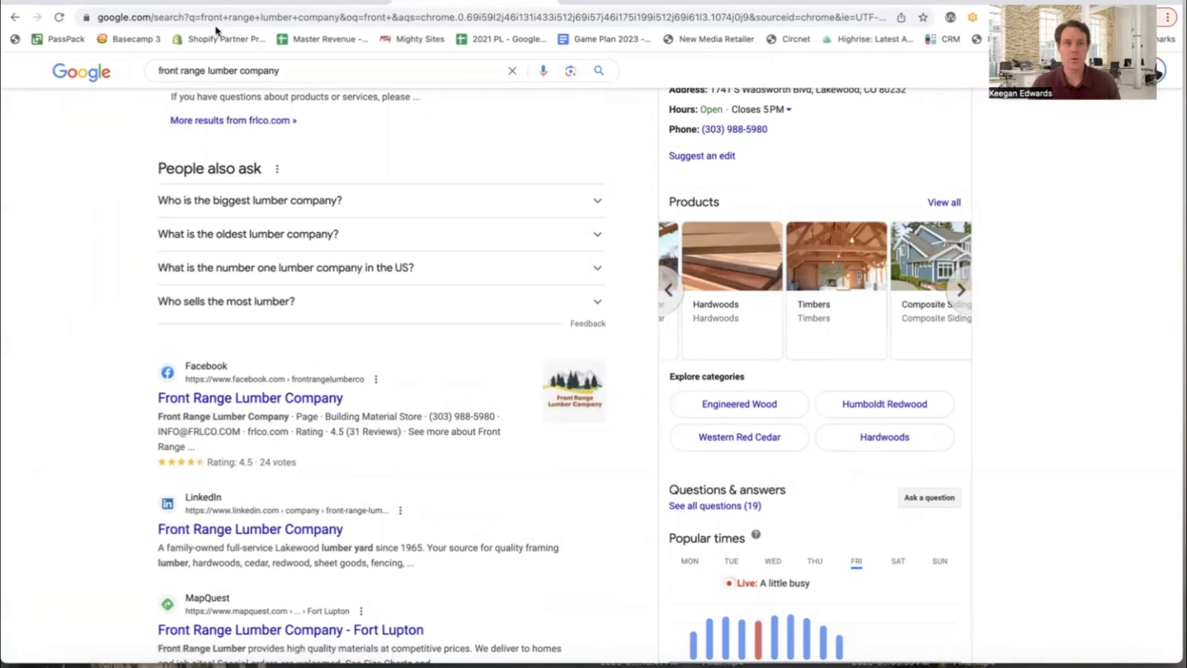
{"action": "left_click", "coordinate": [177, 2]}
{"action": "type", "text": "rdwood lumber near me"}
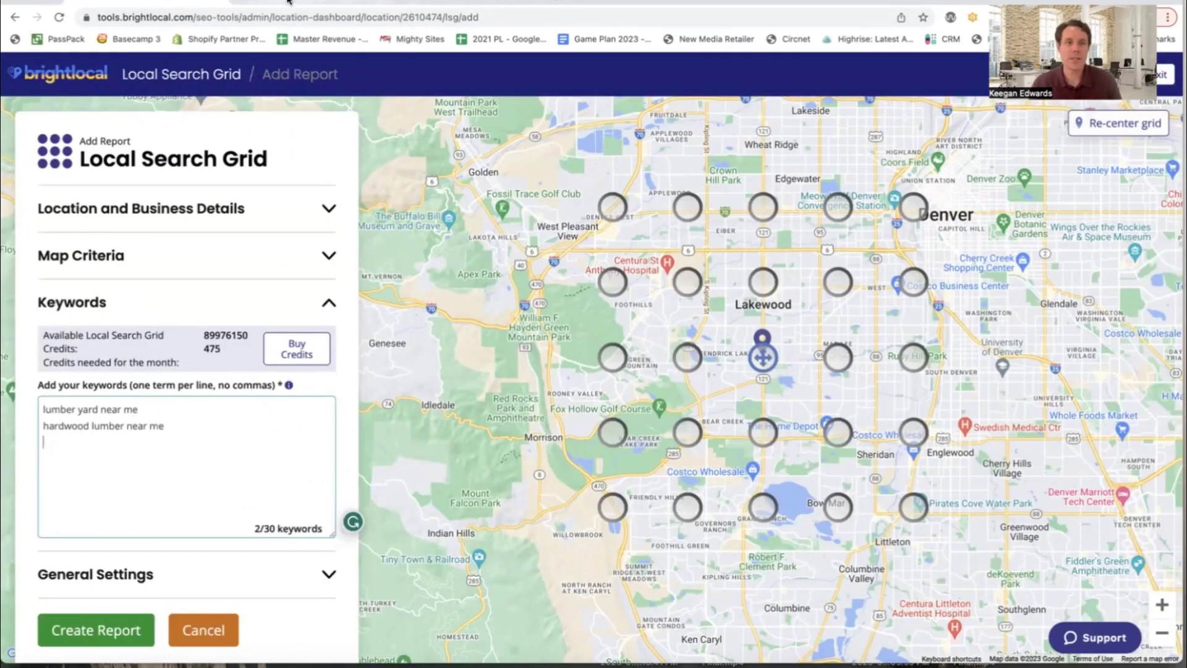
Glance at the earlier lumber yards rank grid, then return to the company's Google results.
{"action": "left_click", "coordinate": [289, 4]}
{"action": "left_click", "coordinate": [177, 1]}
{"action": "left_click", "coordinate": [420, 3]}
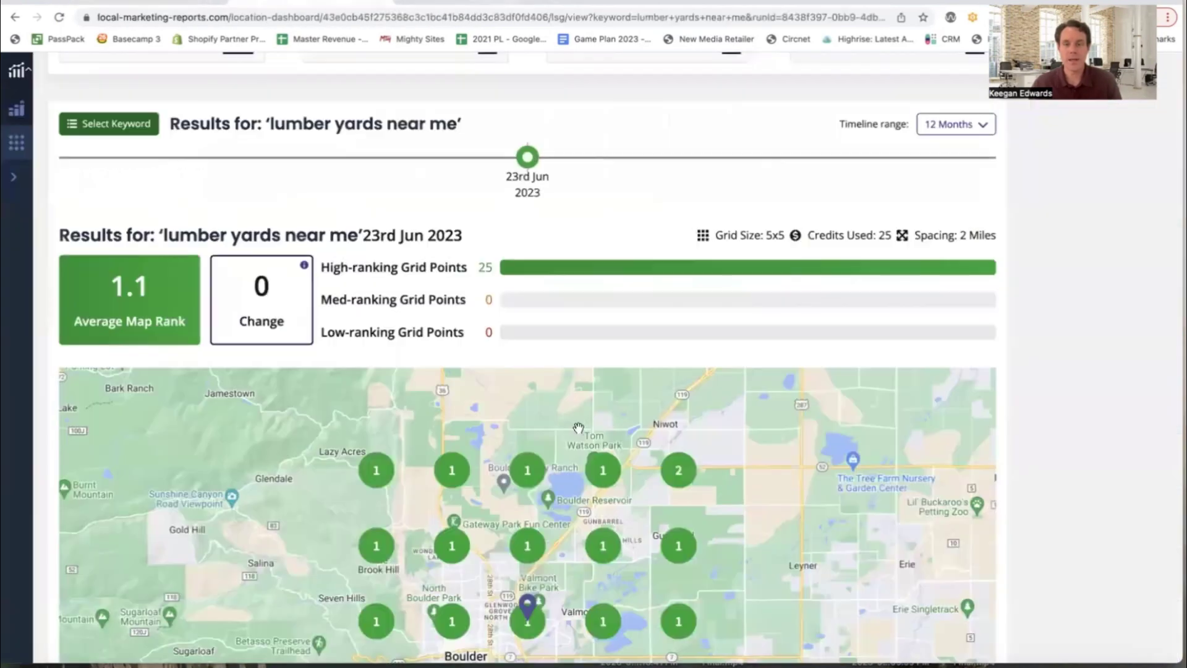
{"action": "mouse_move", "coordinate": [384, 550]}
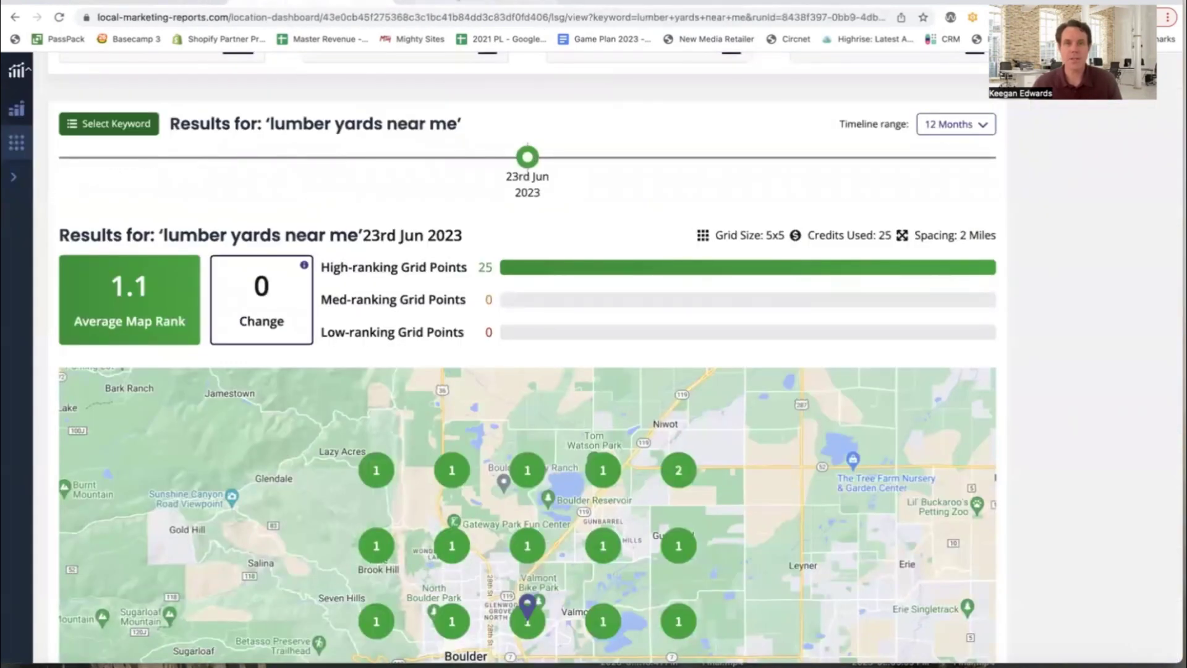
{"action": "left_click", "coordinate": [473, 5]}
{"action": "scroll", "coordinate": [598, 311], "scroll_direction": "down", "scroll_amount": 2}
{"action": "scroll", "coordinate": [598, 310], "scroll_direction": "up", "scroll_amount": 7}
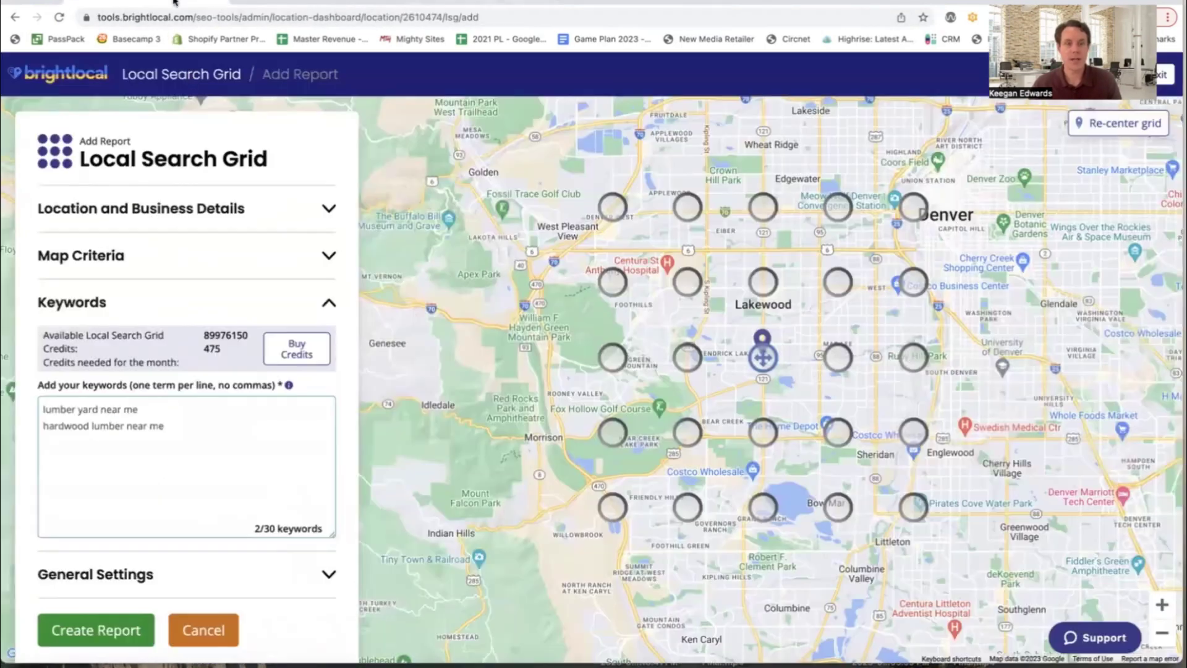
Add 'paint store near me' and 'hardware store near me' as keyword lines.
{"action": "left_click", "coordinate": [177, 1]}
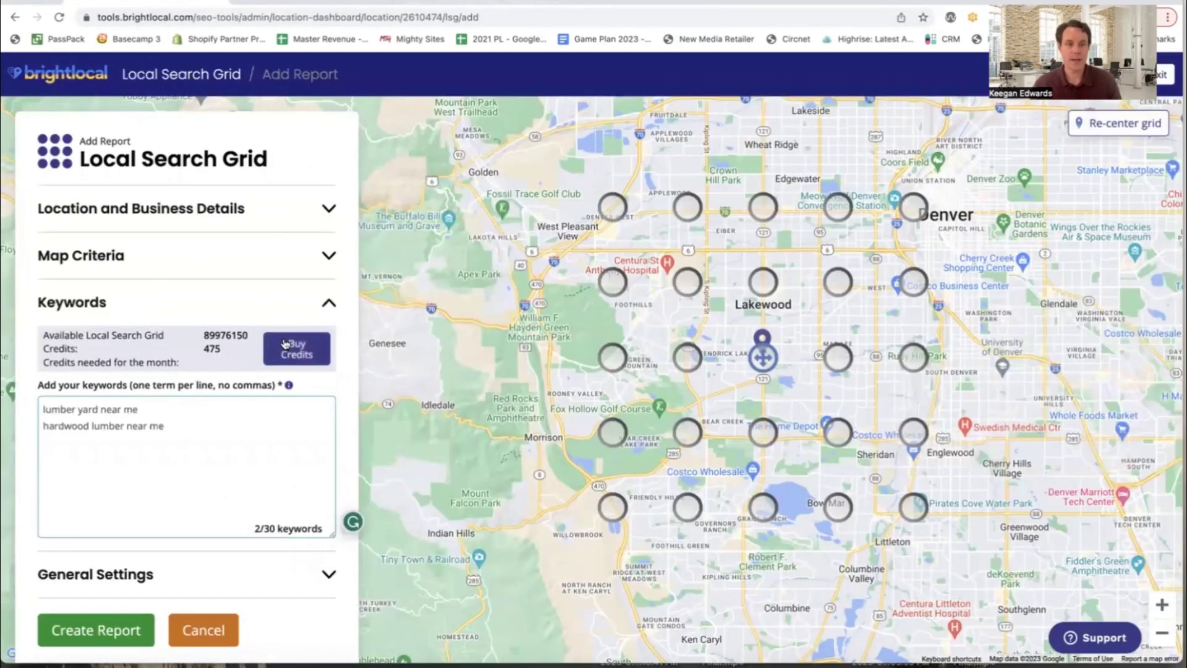
{"action": "type", "text": "paint store near me"}
{"action": "key", "text": "Return"}
{"action": "type", "text": "hardware store near me"}
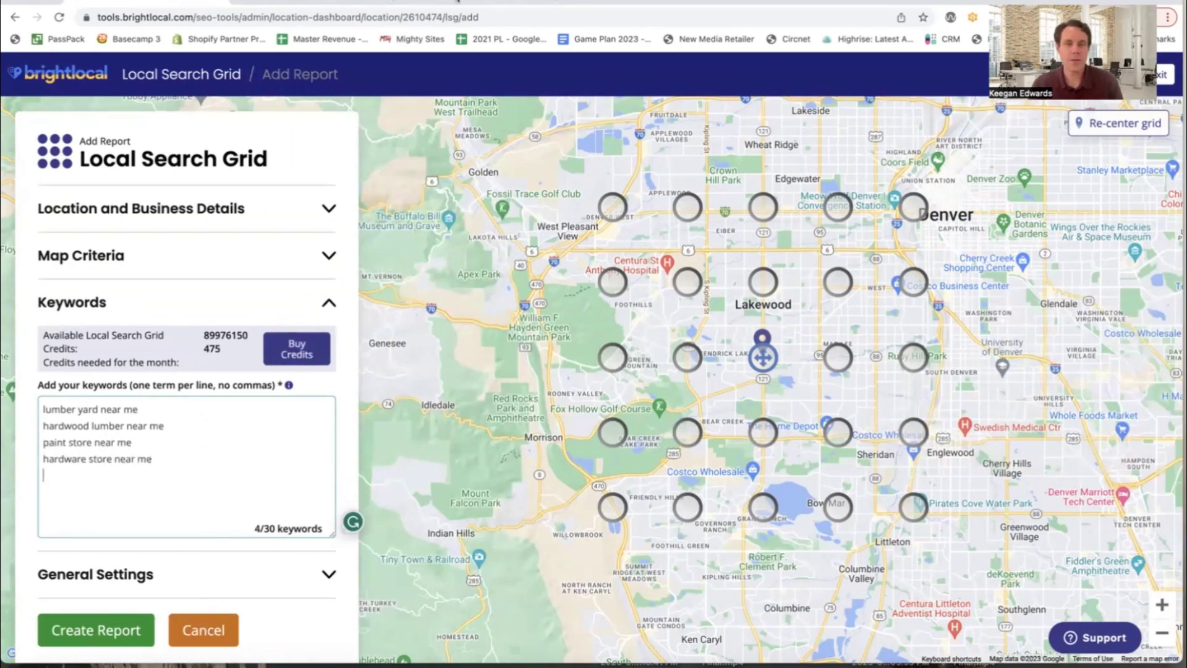
Browse the company's Google product cards, then add 'composite siding near me' as the fifth keyword.
{"action": "left_click", "coordinate": [457, 1]}
{"action": "scroll", "coordinate": [736, 337], "scroll_direction": "down", "scroll_amount": 5}
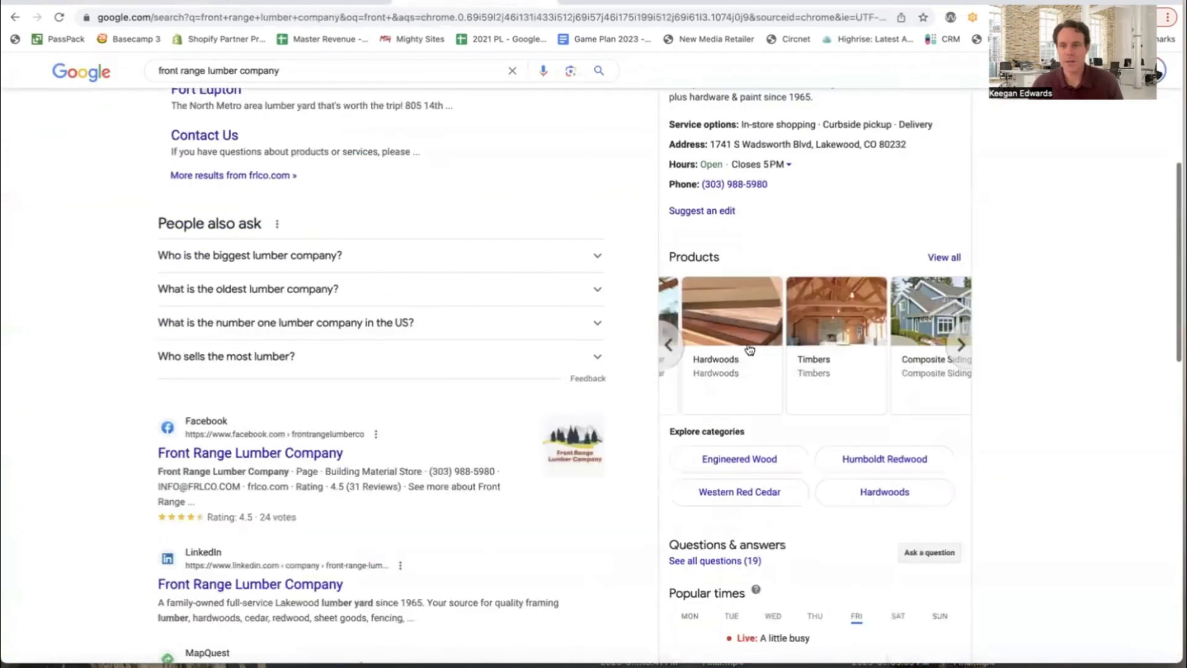
{"action": "left_click", "coordinate": [961, 345]}
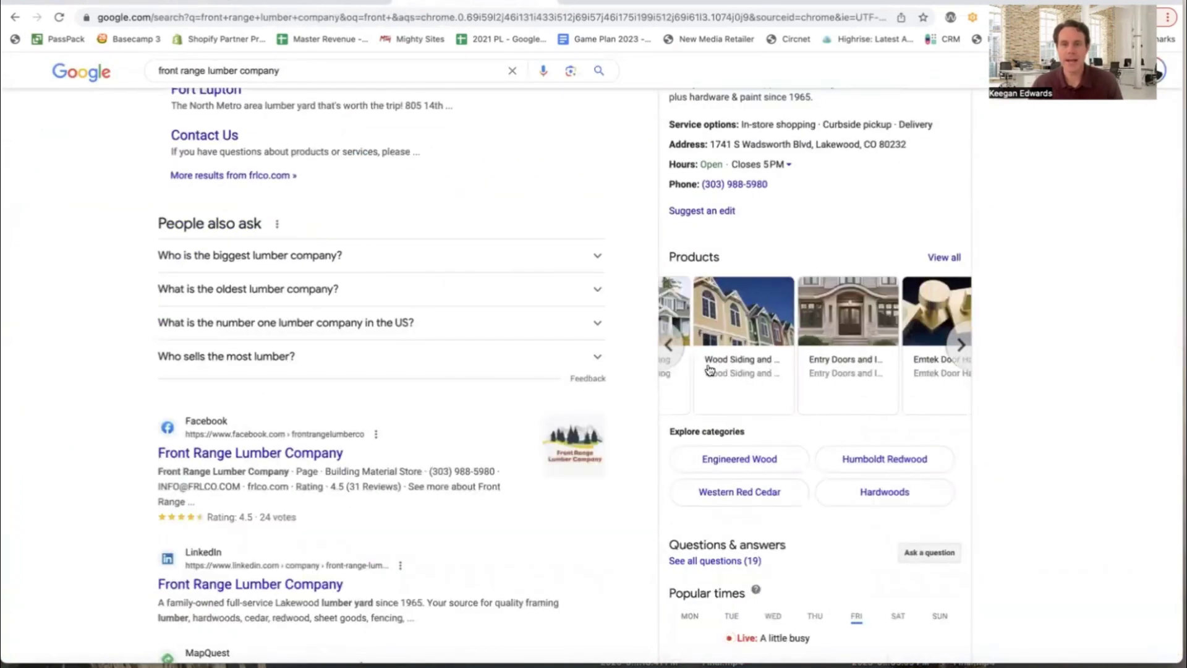
{"action": "left_click", "coordinate": [156, 2]}
{"action": "type", "text": "composite siding near me"}
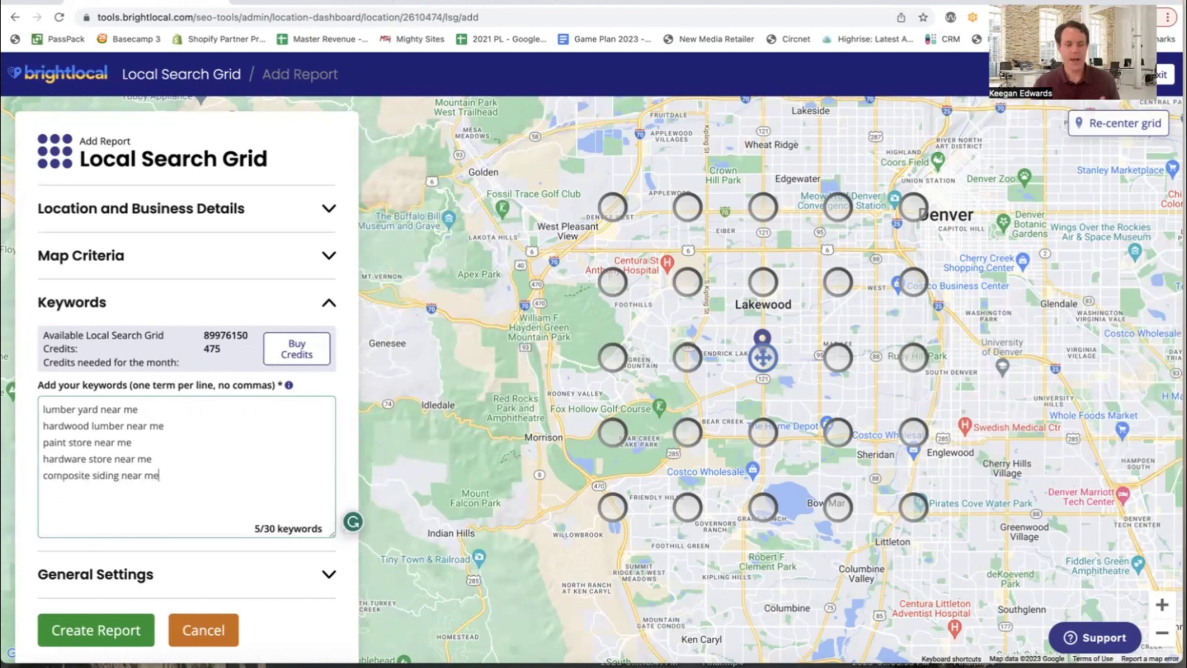
{"action": "scroll", "coordinate": [475, 400], "scroll_direction": "down", "scroll_amount": 3}
{"action": "scroll", "coordinate": [475, 400], "scroll_direction": "up", "scroll_amount": 3}
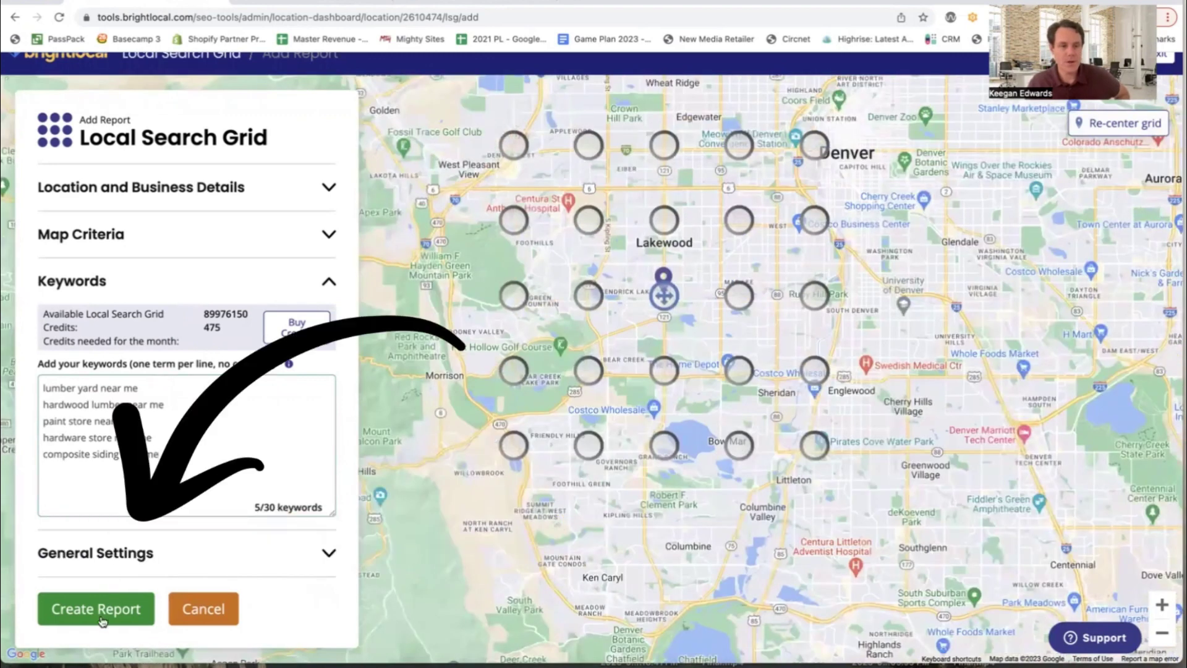
Create the Local Search Grid report with the five keywords and confirm starting it.
{"action": "left_click", "coordinate": [102, 619]}
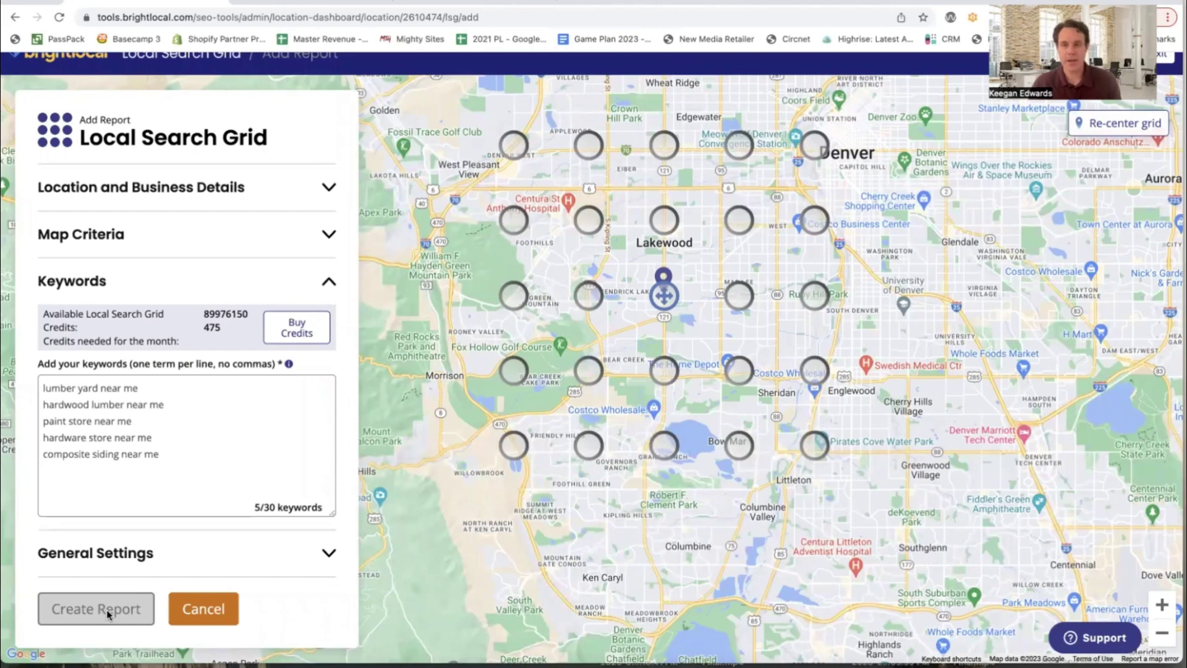
{"action": "left_click", "coordinate": [108, 613]}
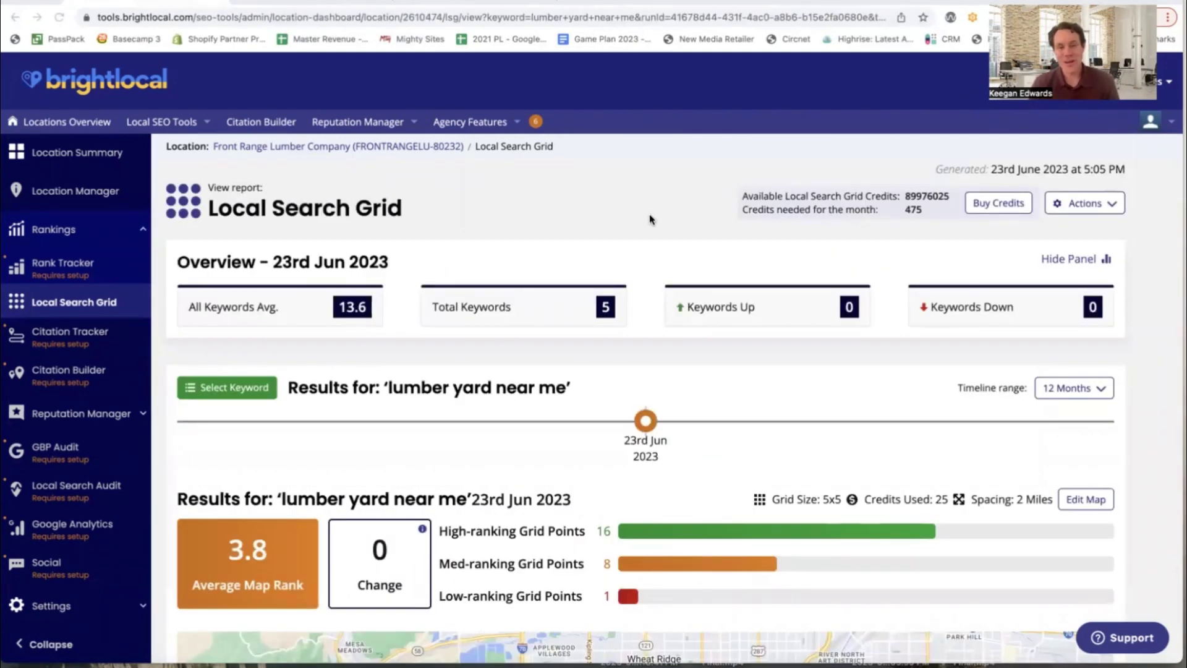
{"action": "scroll", "coordinate": [651, 309], "scroll_direction": "down", "scroll_amount": 5}
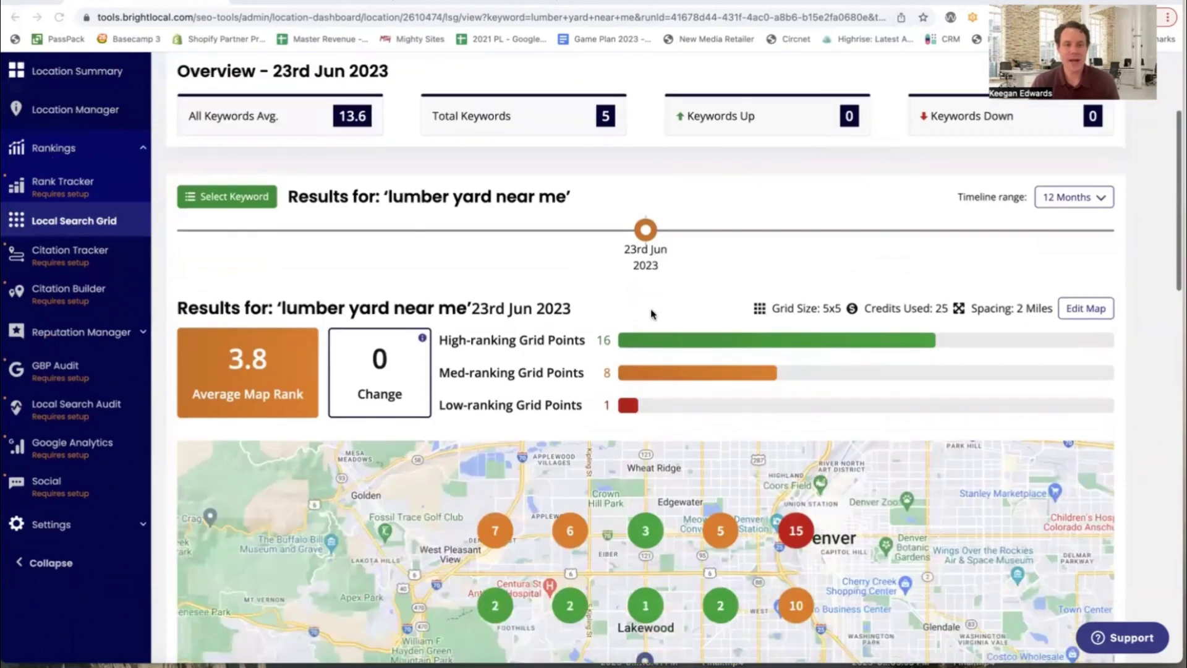
{"action": "scroll", "coordinate": [651, 312], "scroll_direction": "down", "scroll_amount": 4}
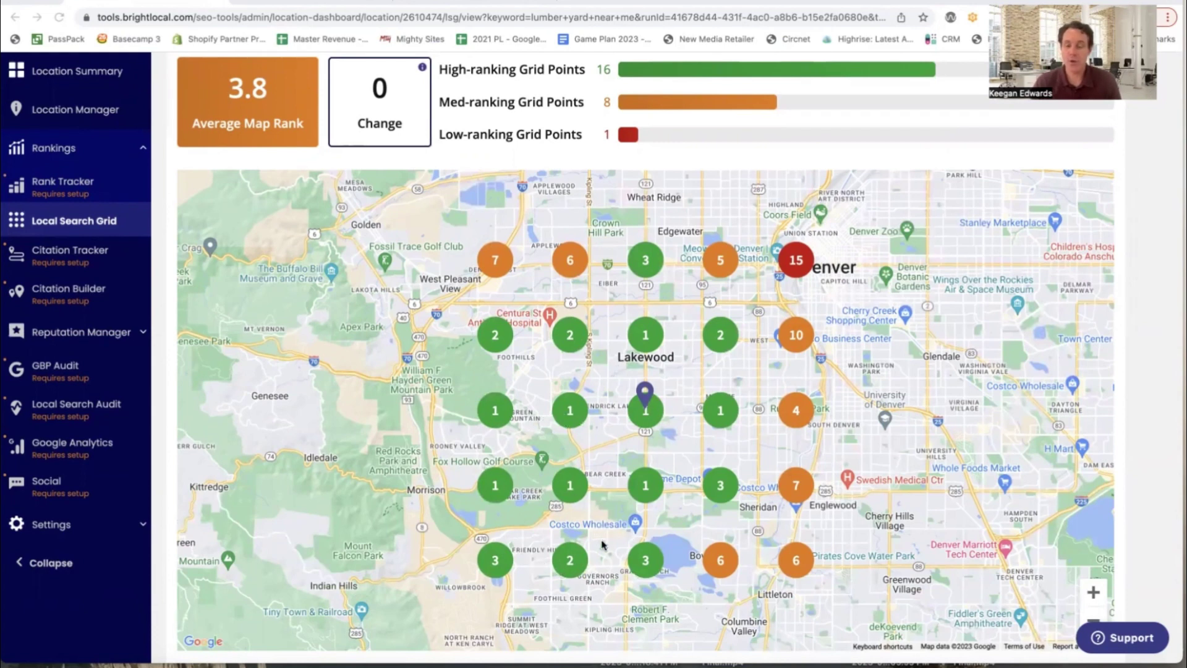
{"action": "scroll", "coordinate": [602, 544], "scroll_direction": "up", "scroll_amount": 5}
{"action": "scroll", "coordinate": [480, 416], "scroll_direction": "up", "scroll_amount": 5}
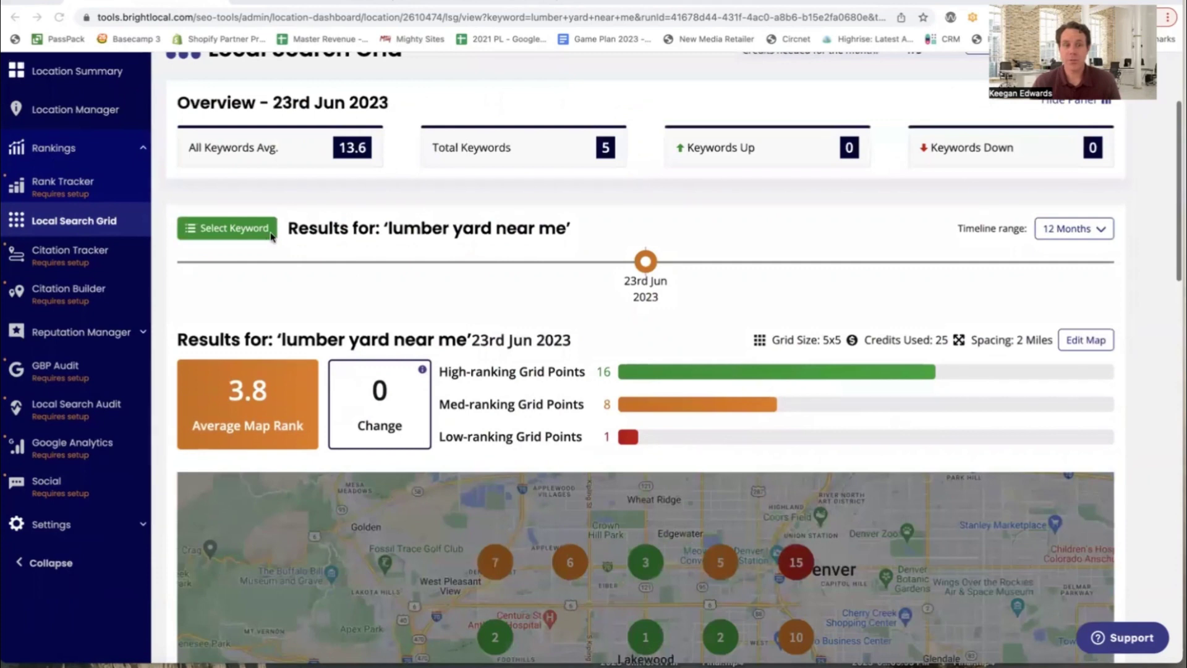
Switch the Select Keyword view to 'paint store near me' and review its grid.
{"action": "left_click", "coordinate": [271, 236]}
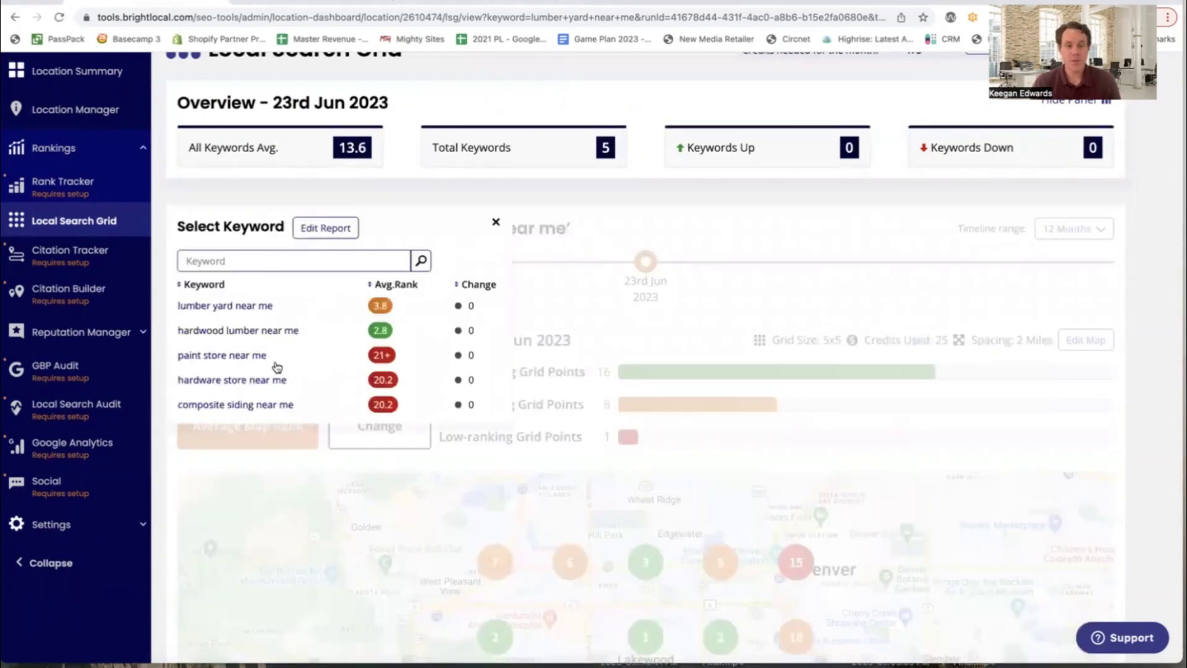
{"action": "left_click", "coordinate": [261, 357]}
{"action": "scroll", "coordinate": [480, 360], "scroll_direction": "down", "scroll_amount": 5}
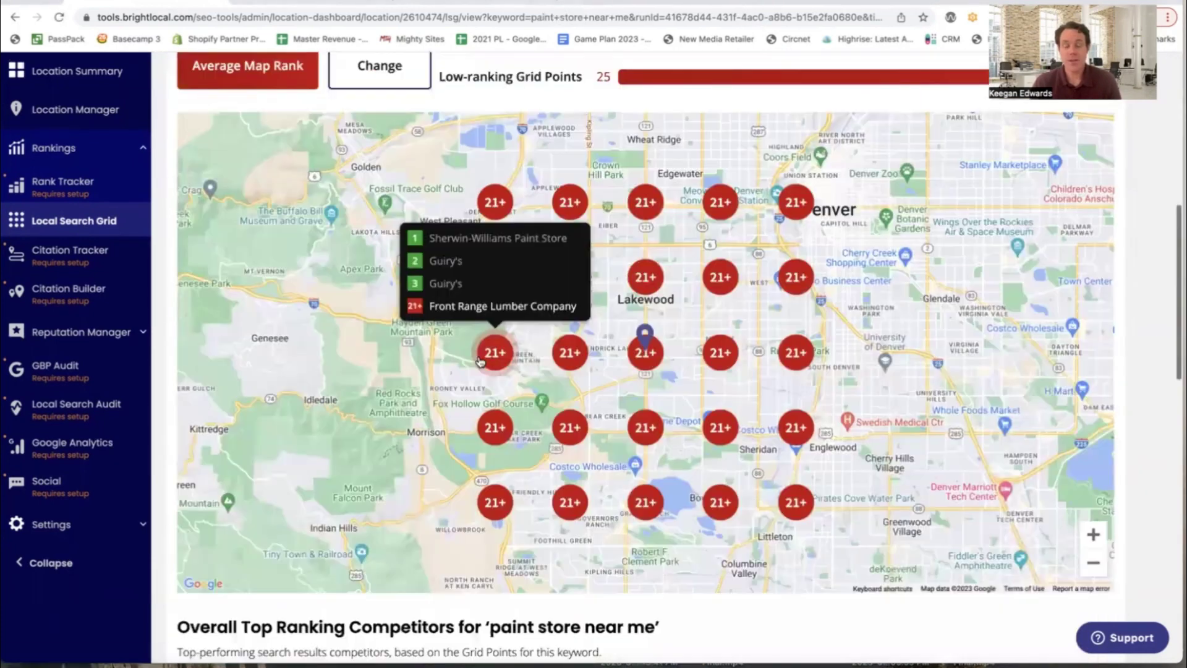
{"action": "scroll", "coordinate": [851, 395], "scroll_direction": "up", "scroll_amount": 1}
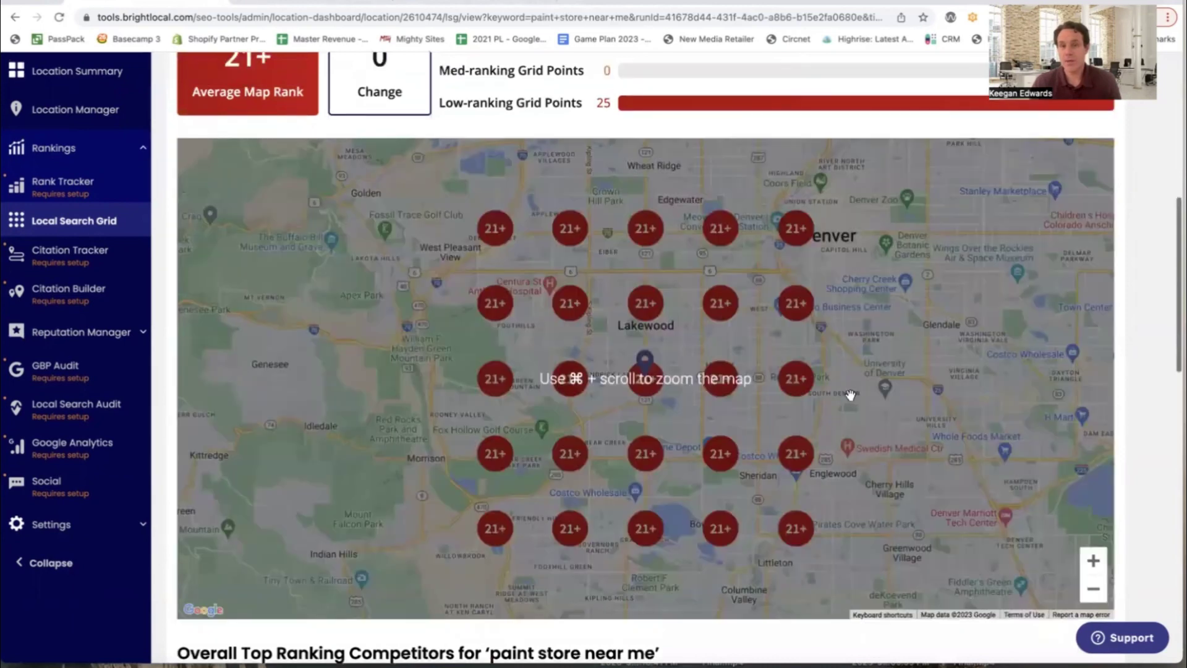
{"action": "scroll", "coordinate": [209, 223], "scroll_direction": "up", "scroll_amount": 4}
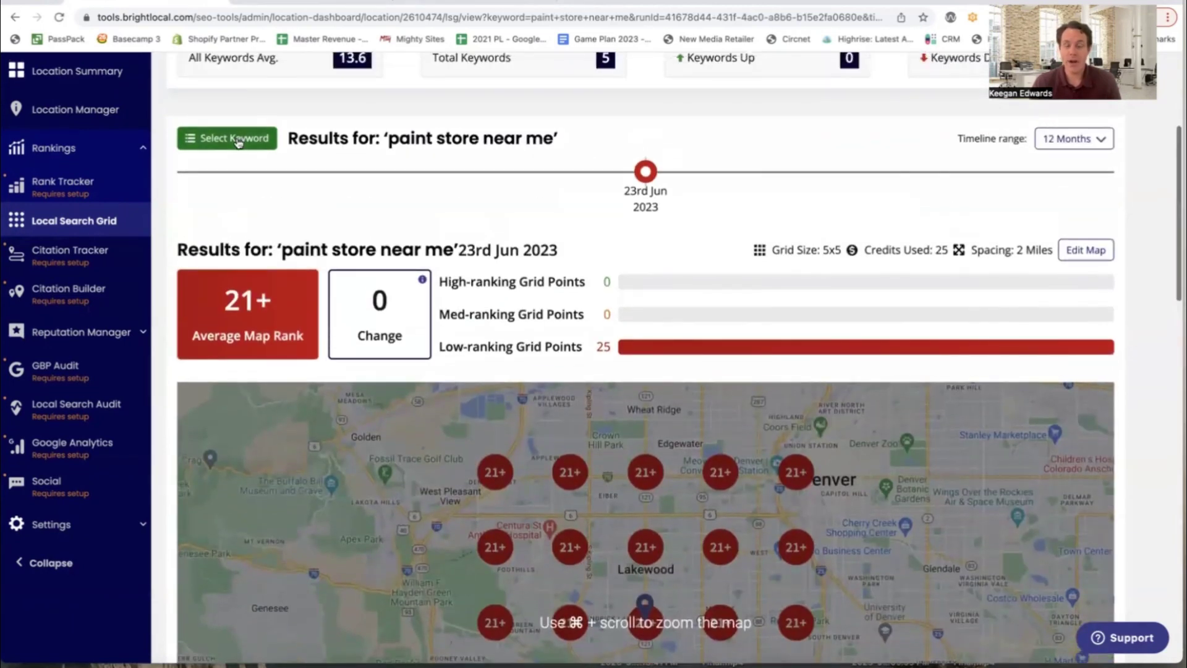
Switch the grid to 'hardwood lumber near me', averaging map rank 2.8.
{"action": "left_click", "coordinate": [238, 141]}
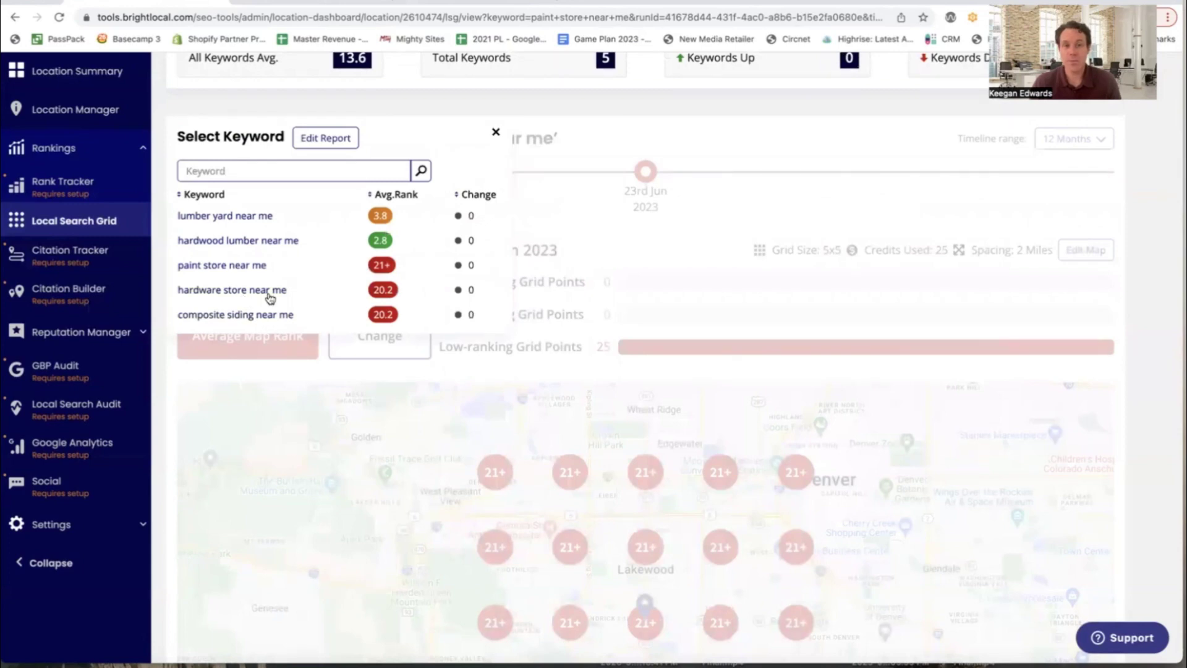
{"action": "left_click", "coordinate": [243, 242]}
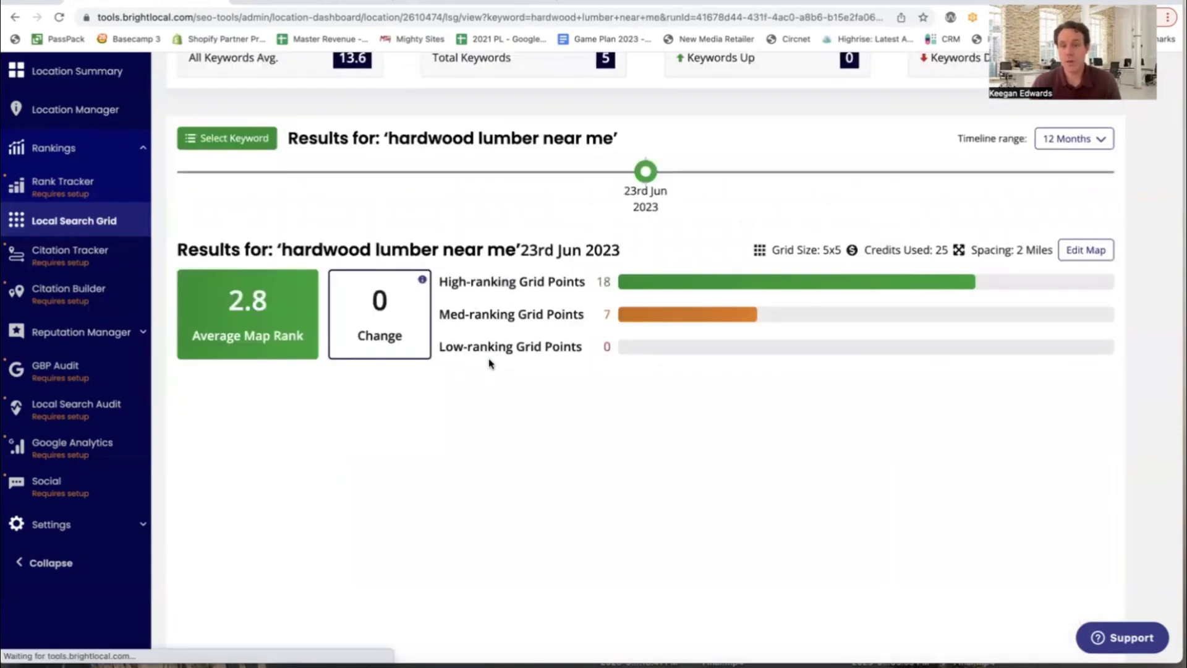
{"action": "scroll", "coordinate": [488, 363], "scroll_direction": "down", "scroll_amount": 1}
{"action": "scroll", "coordinate": [489, 363], "scroll_direction": "down", "scroll_amount": 4}
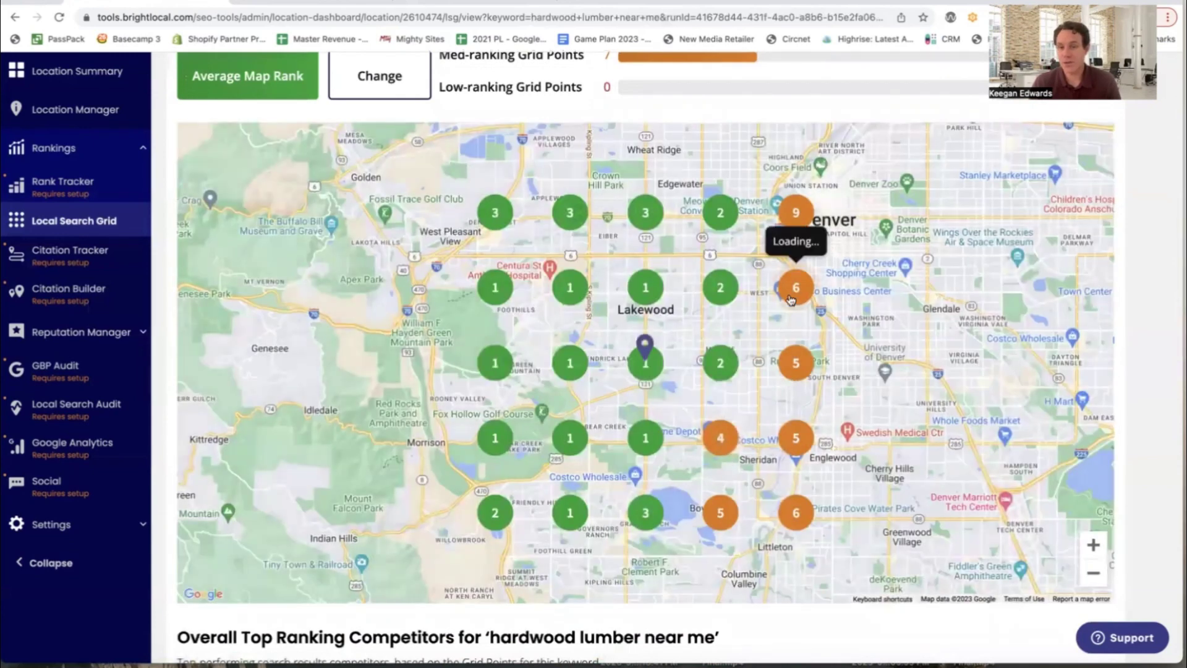
Scroll through the 'hardwood lumber near me' map and competitors table, with Front Range tied second.
{"action": "mouse_move", "coordinate": [796, 425]}
{"action": "mouse_move", "coordinate": [795, 518]}
{"action": "scroll", "coordinate": [794, 522], "scroll_direction": "down", "scroll_amount": 1}
{"action": "scroll", "coordinate": [794, 528], "scroll_direction": "down", "scroll_amount": 4}
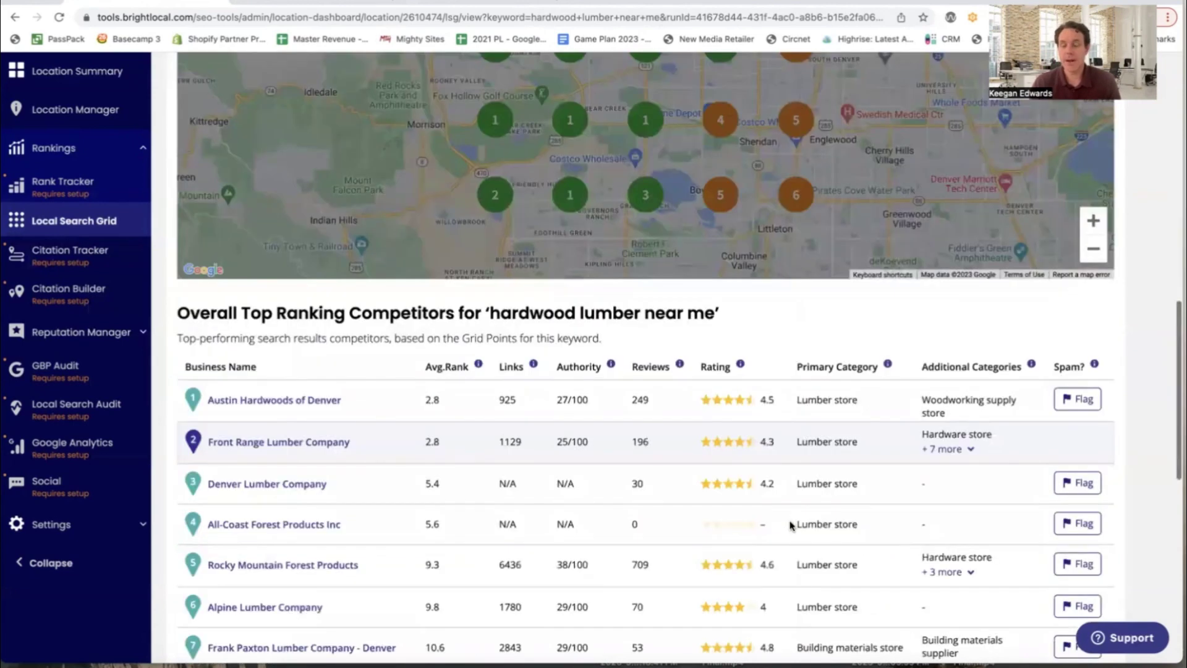
{"action": "scroll", "coordinate": [790, 525], "scroll_direction": "down", "scroll_amount": 1}
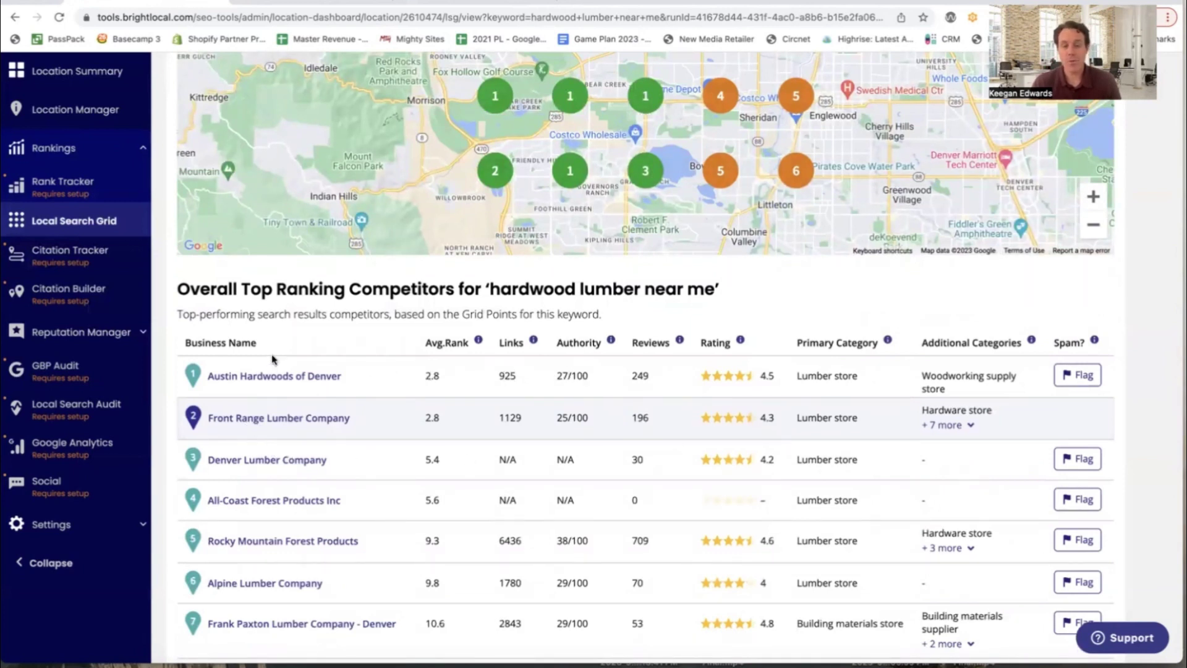
{"action": "scroll", "coordinate": [332, 502], "scroll_direction": "down", "scroll_amount": 6}
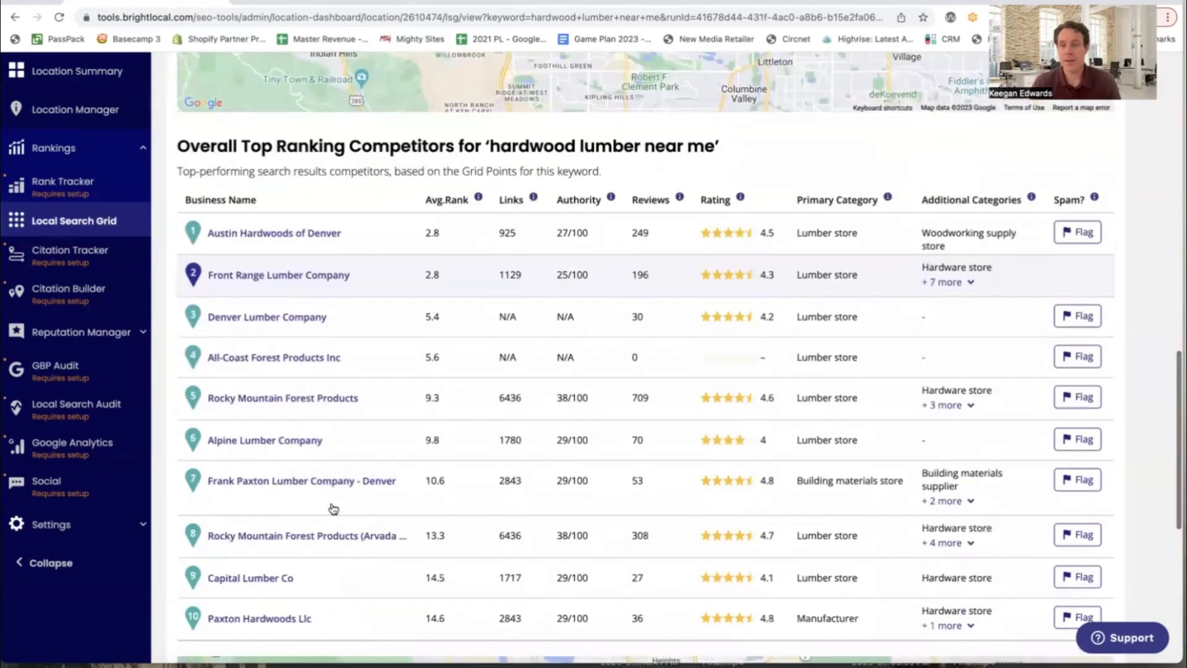
{"action": "scroll", "coordinate": [335, 505], "scroll_direction": "down", "scroll_amount": 1}
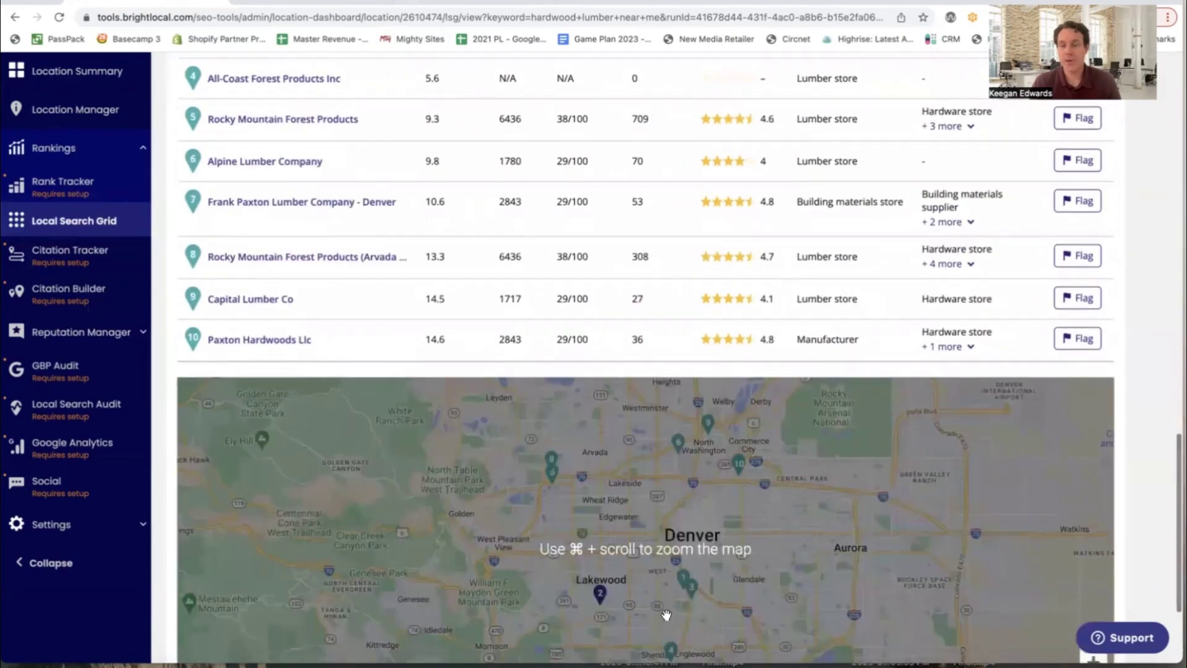
{"action": "scroll", "coordinate": [658, 619], "scroll_direction": "up", "scroll_amount": 8}
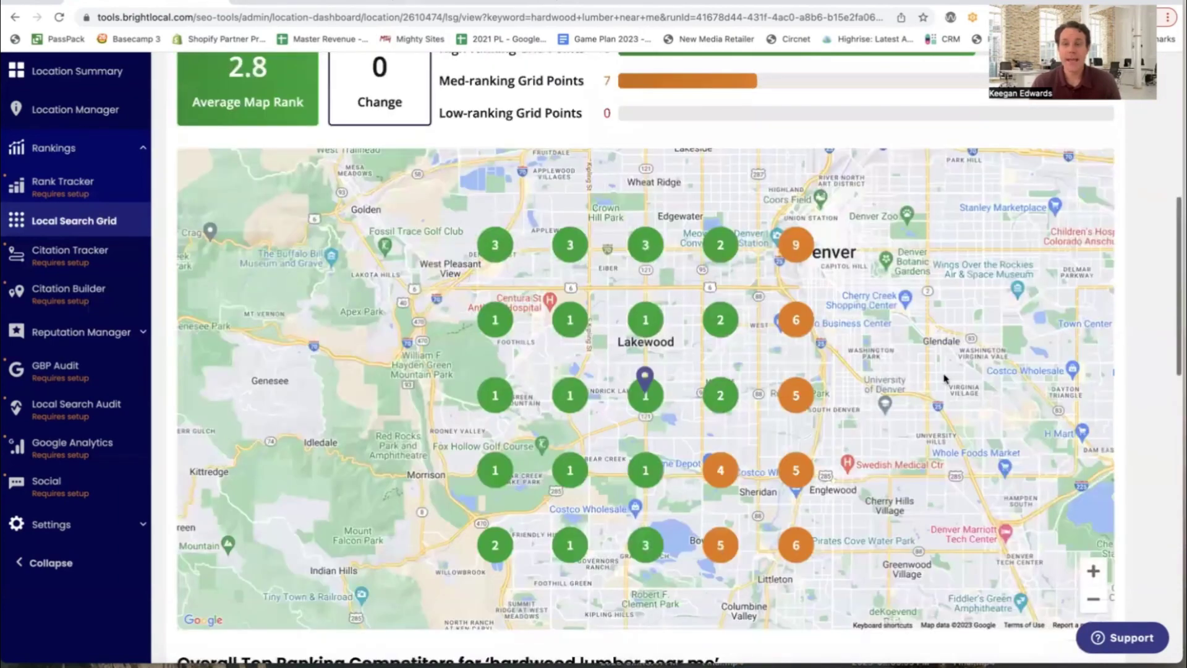
{"action": "scroll", "coordinate": [1116, 227], "scroll_direction": "up", "scroll_amount": 8}
{"action": "left_click", "coordinate": [1109, 204]}
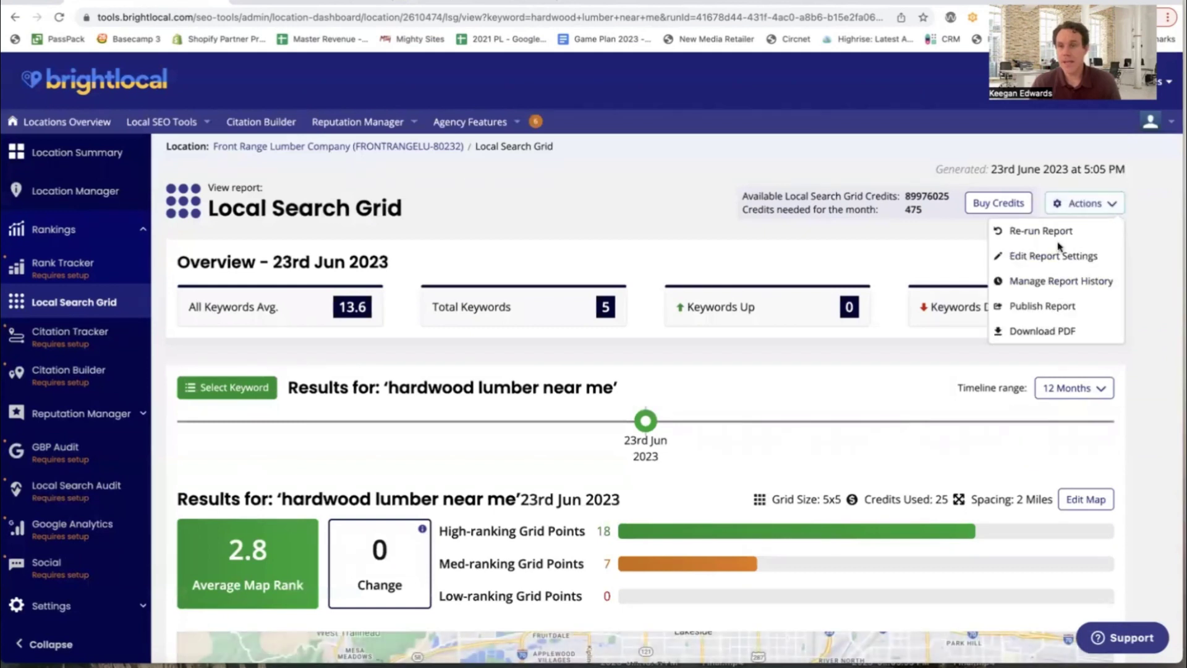
{"action": "left_click", "coordinate": [716, 378]}
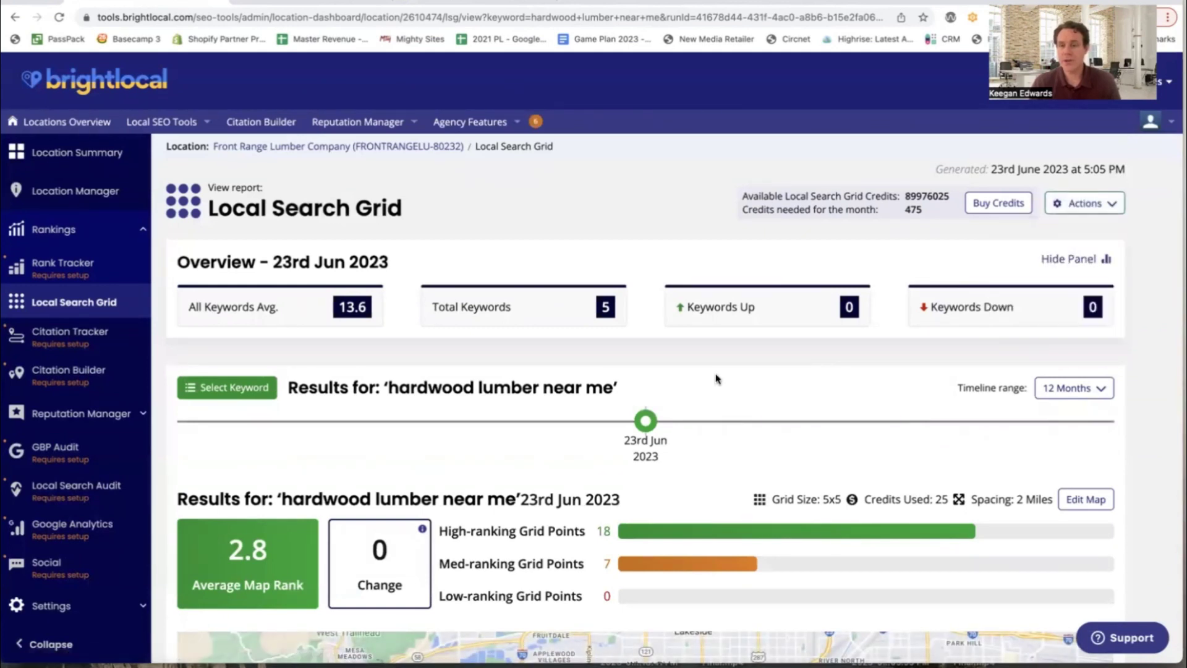
{"action": "left_click", "coordinate": [1079, 205]}
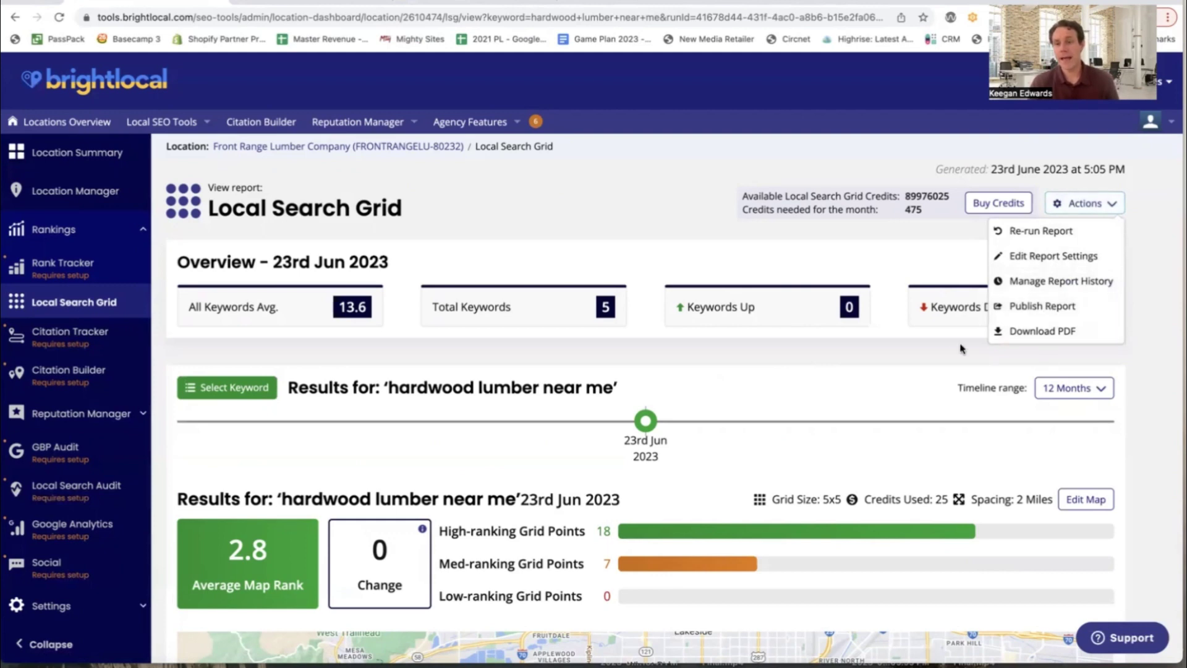
{"action": "left_click", "coordinate": [706, 219]}
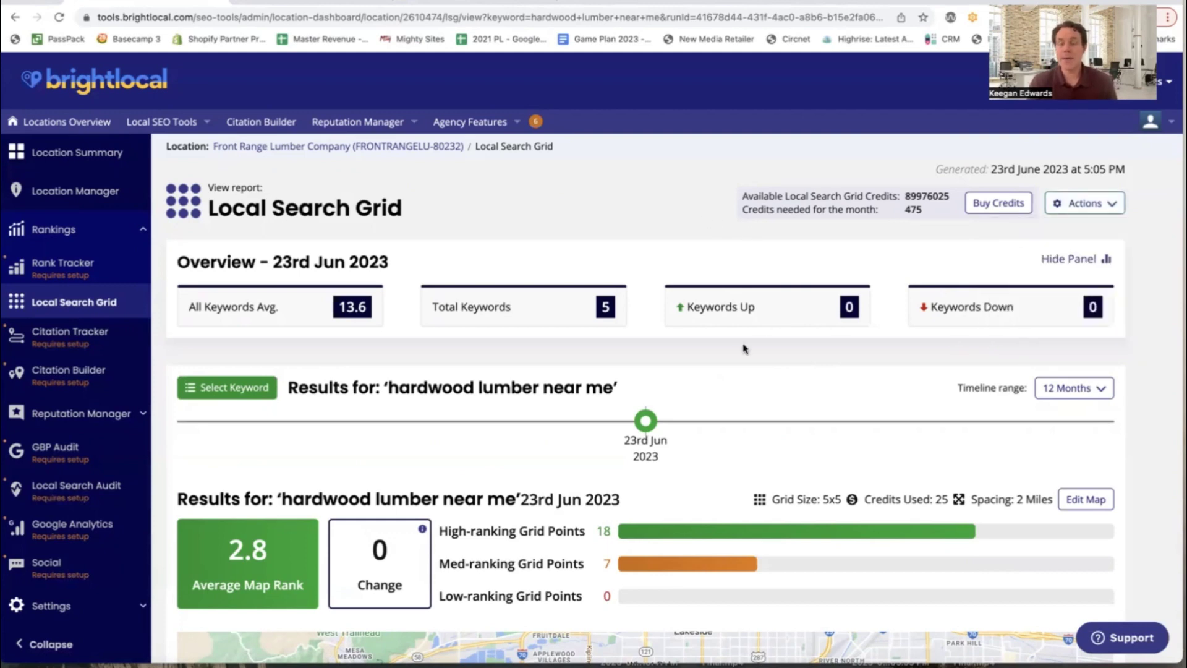
{"action": "scroll", "coordinate": [745, 350], "scroll_direction": "down", "scroll_amount": 5}
{"action": "scroll", "coordinate": [742, 345], "scroll_direction": "down", "scroll_amount": 4}
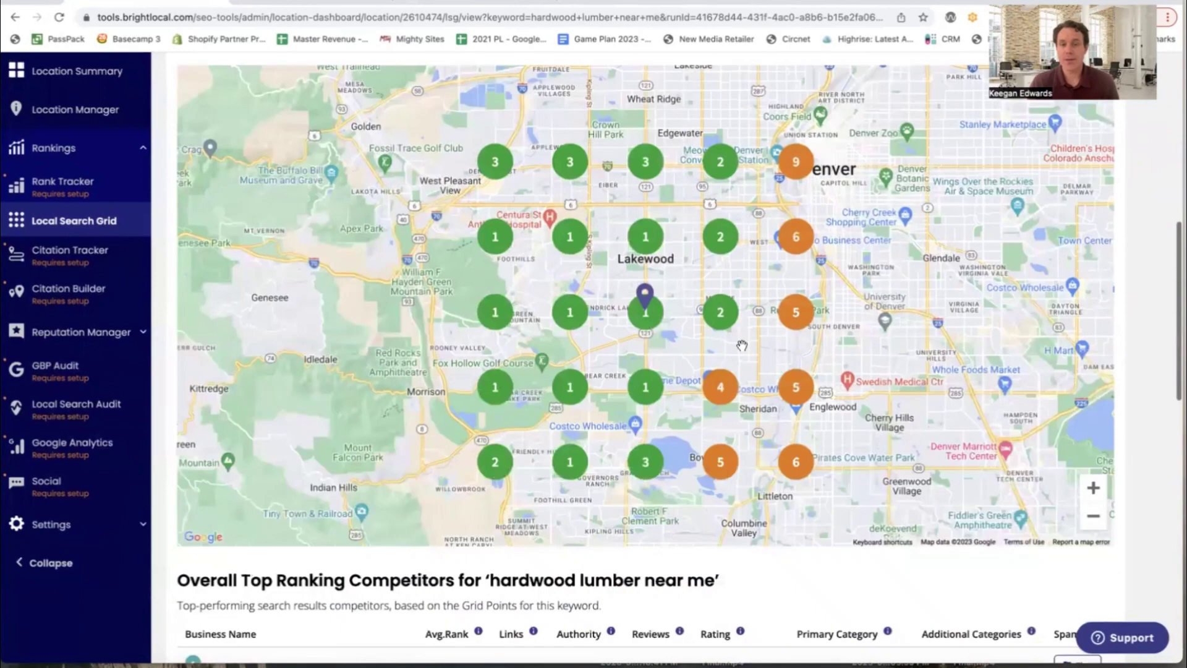
{"action": "scroll", "coordinate": [734, 347], "scroll_direction": "up", "scroll_amount": 9}
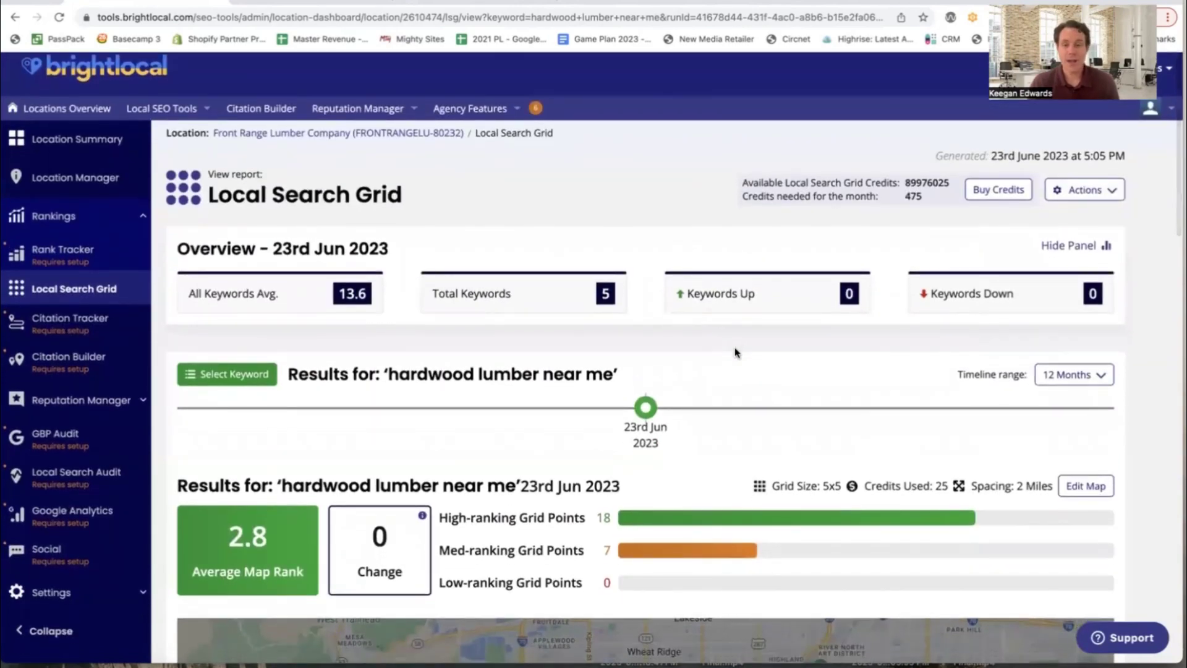
{"action": "scroll", "coordinate": [735, 346], "scroll_direction": "down", "scroll_amount": 3}
{"action": "scroll", "coordinate": [733, 352], "scroll_direction": "down", "scroll_amount": 3}
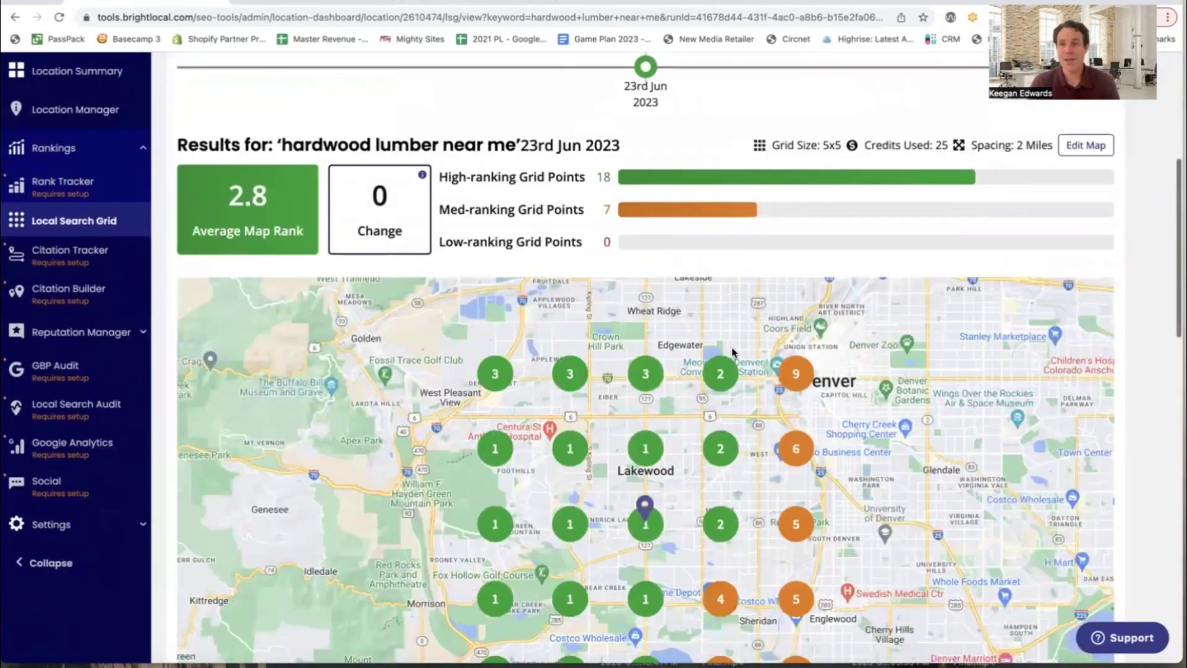
{"action": "scroll", "coordinate": [732, 348], "scroll_direction": "down", "scroll_amount": 1}
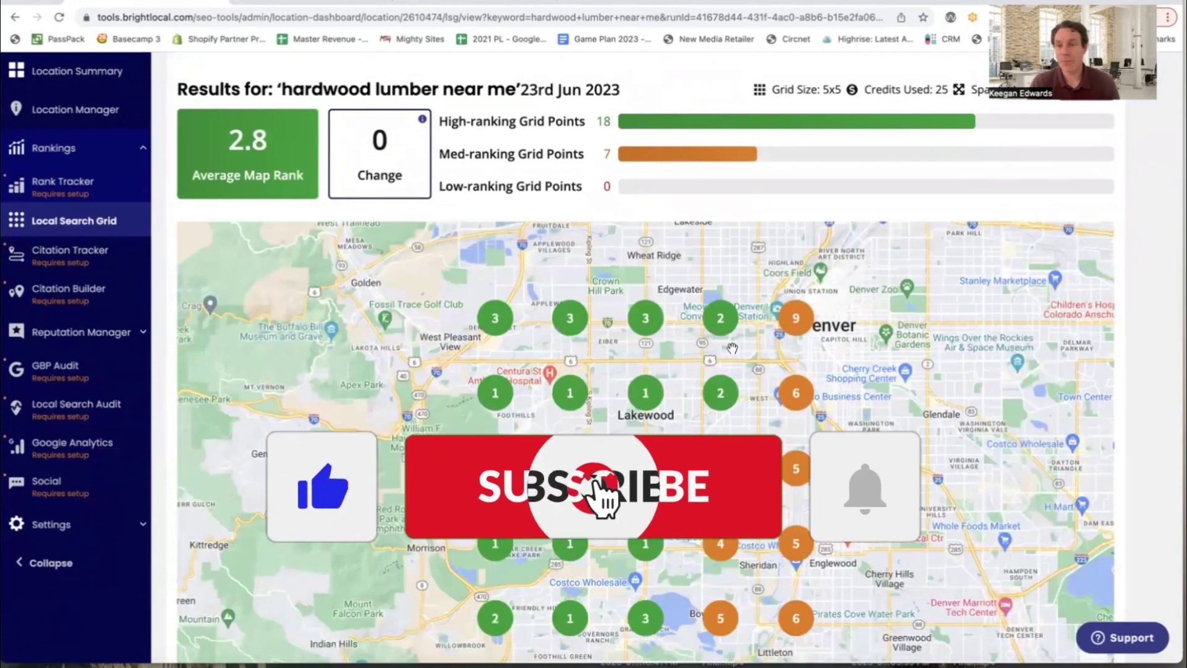